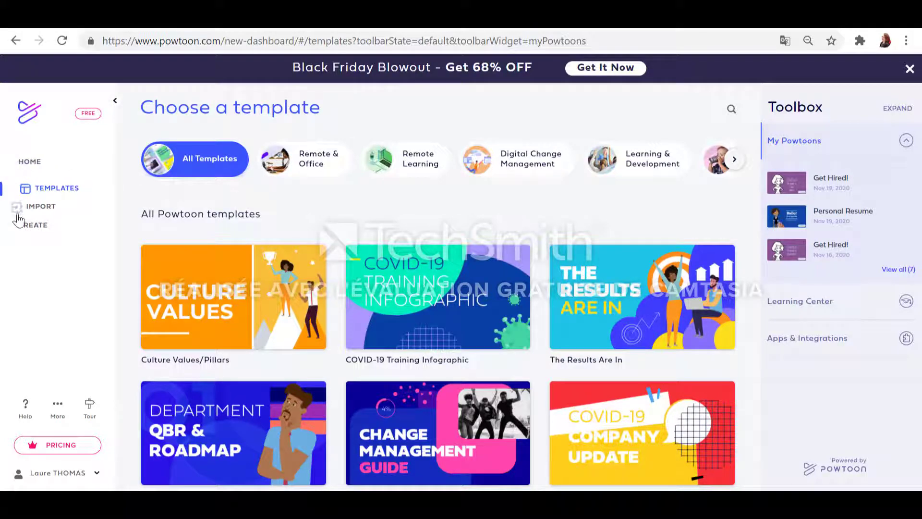
Browse the gallery of all Powtoon templates
{"action": "scroll", "coordinate": [432, 317], "scroll_direction": "down", "scroll_amount": 5}
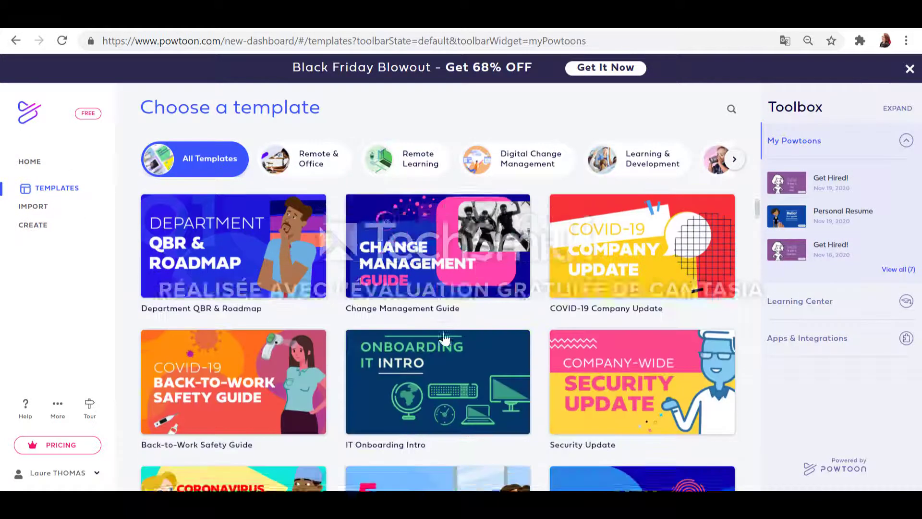
{"action": "scroll", "coordinate": [445, 337], "scroll_direction": "down", "scroll_amount": 10}
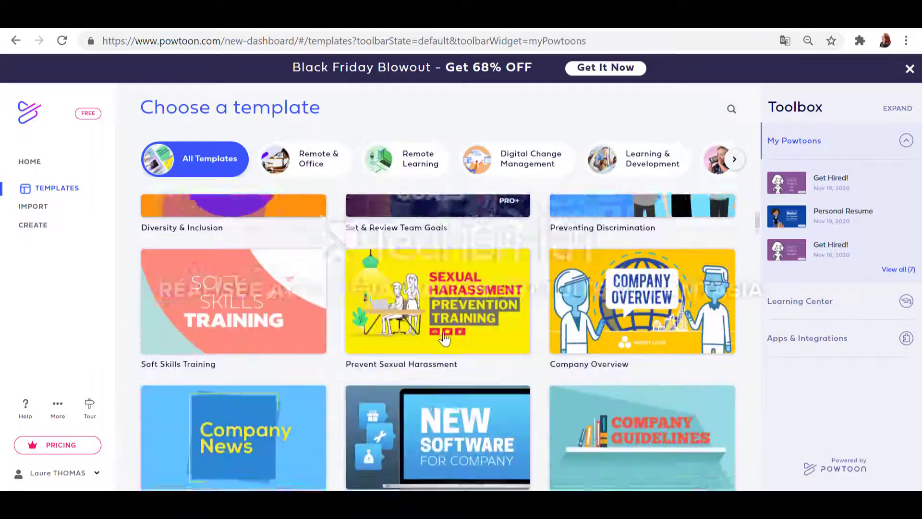
{"action": "scroll", "coordinate": [445, 338], "scroll_direction": "down", "scroll_amount": 8}
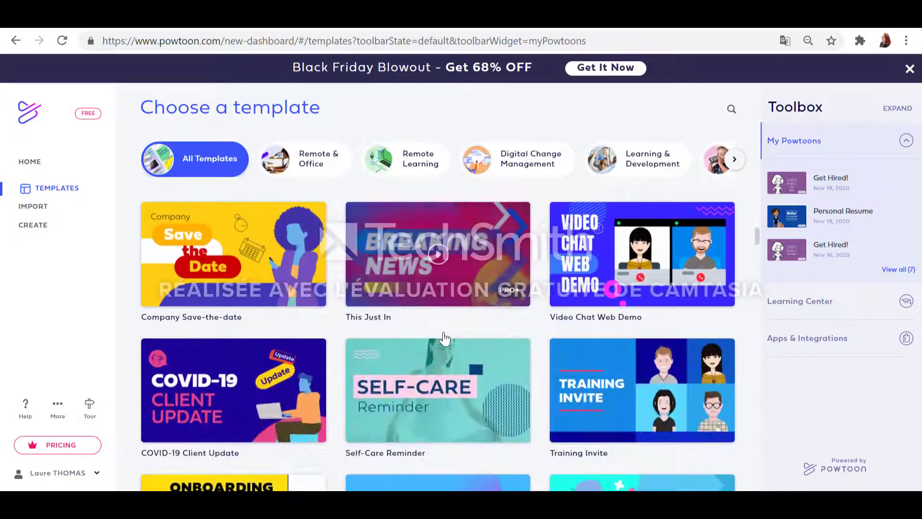
{"action": "scroll", "coordinate": [445, 338], "scroll_direction": "up", "scroll_amount": 9}
{"action": "scroll", "coordinate": [445, 338], "scroll_direction": "up", "scroll_amount": 12}
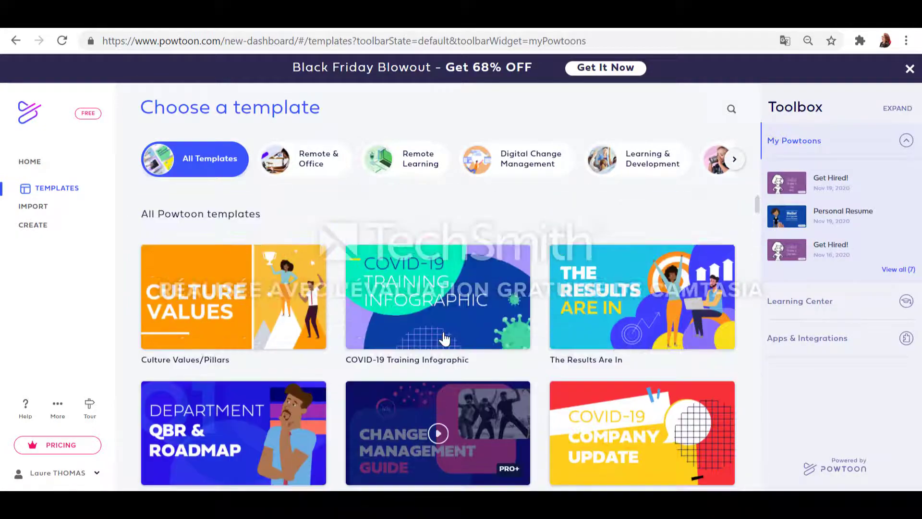
Open the existing Personal Resume powtoon for editing, dismiss the translation prompt and switch the editor to Create mode
{"action": "mouse_move", "coordinate": [790, 225]}
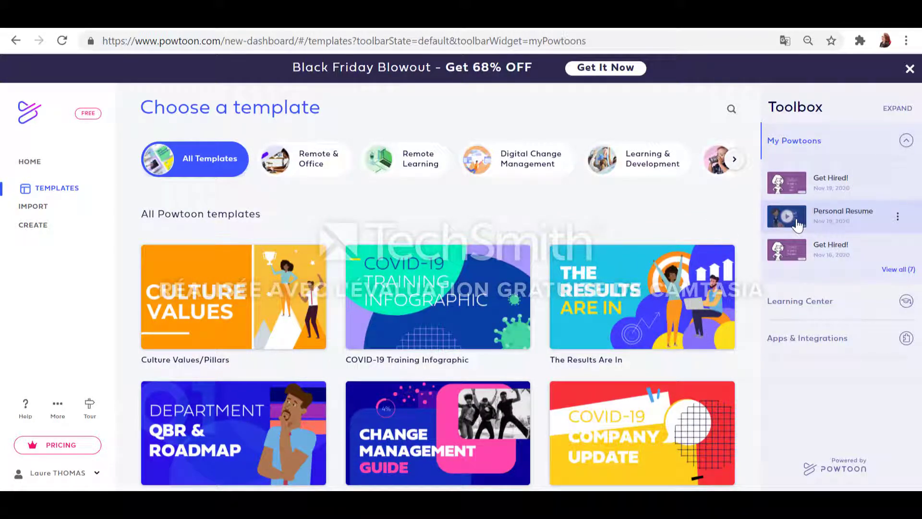
{"action": "left_click", "coordinate": [795, 222]}
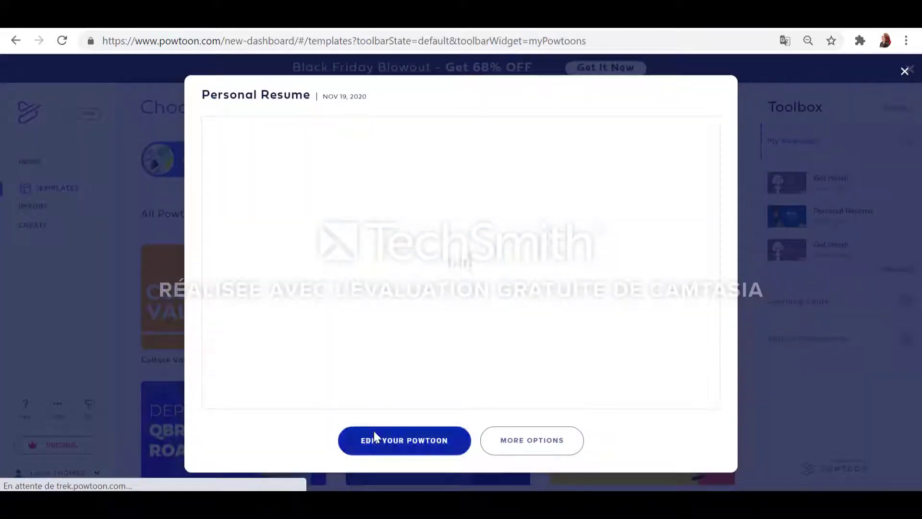
{"action": "left_click", "coordinate": [366, 446]}
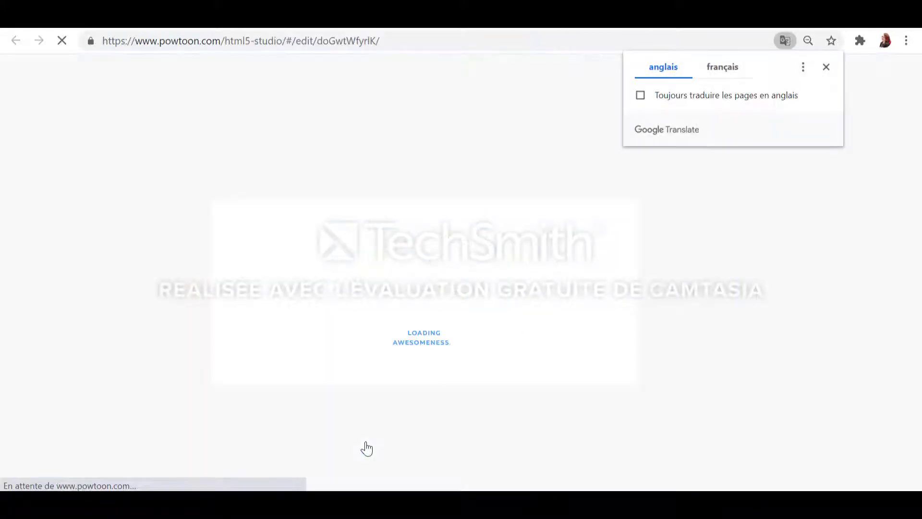
{"action": "left_click", "coordinate": [826, 67]}
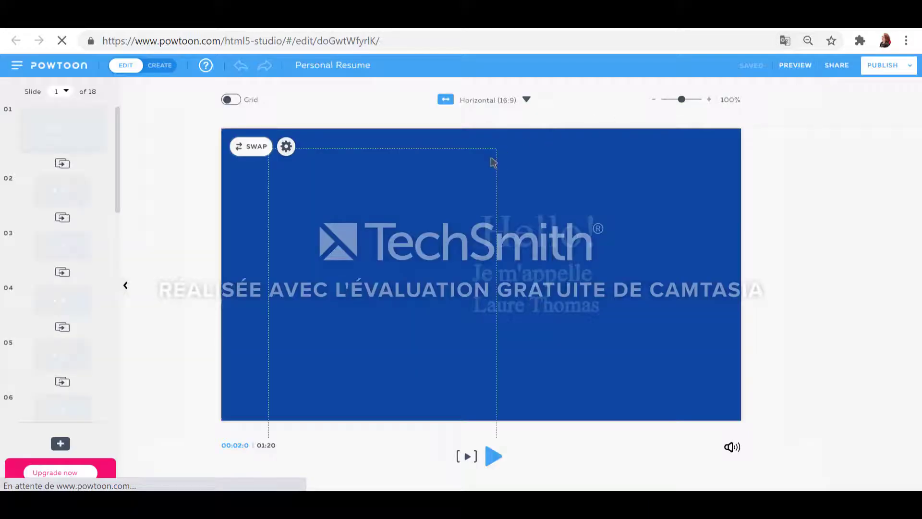
{"action": "left_click", "coordinate": [160, 67]}
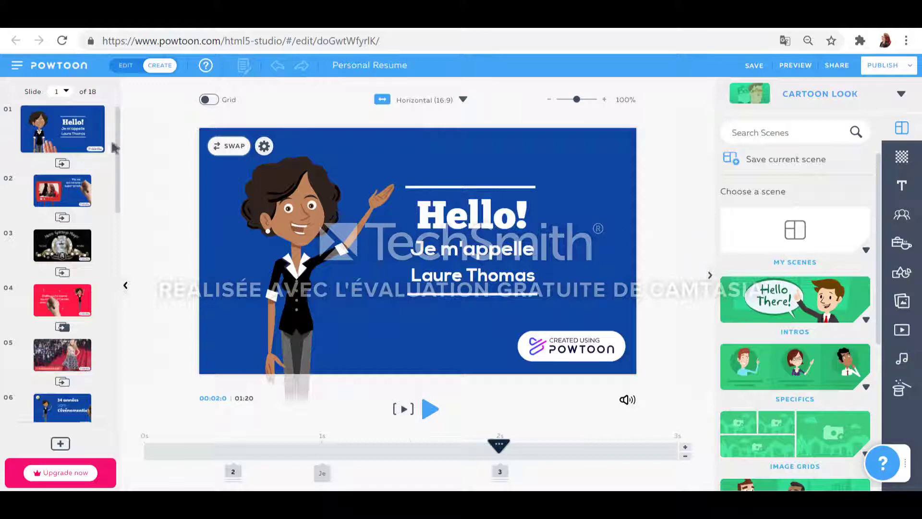
Swap the woman character on slide 1 for the free office man in the yellow shirt and black tie
{"action": "mouse_move", "coordinate": [95, 132]}
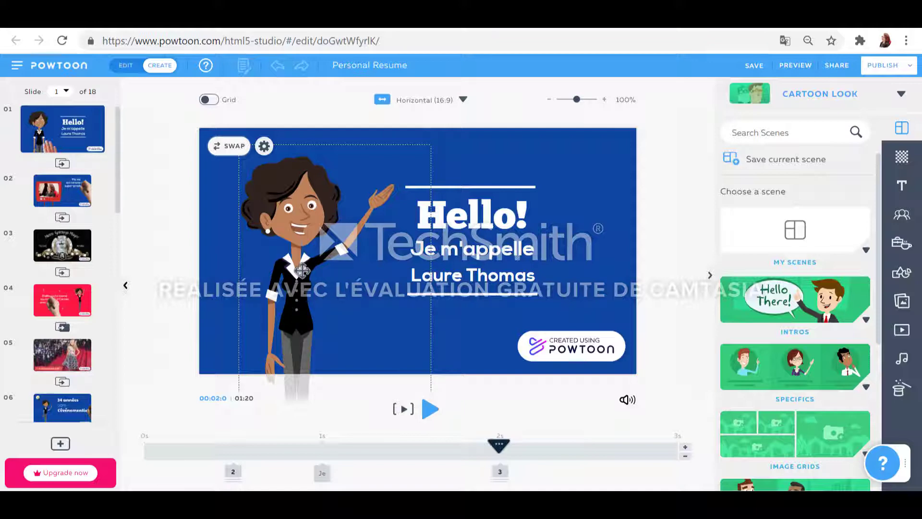
{"action": "left_click", "coordinate": [302, 271]}
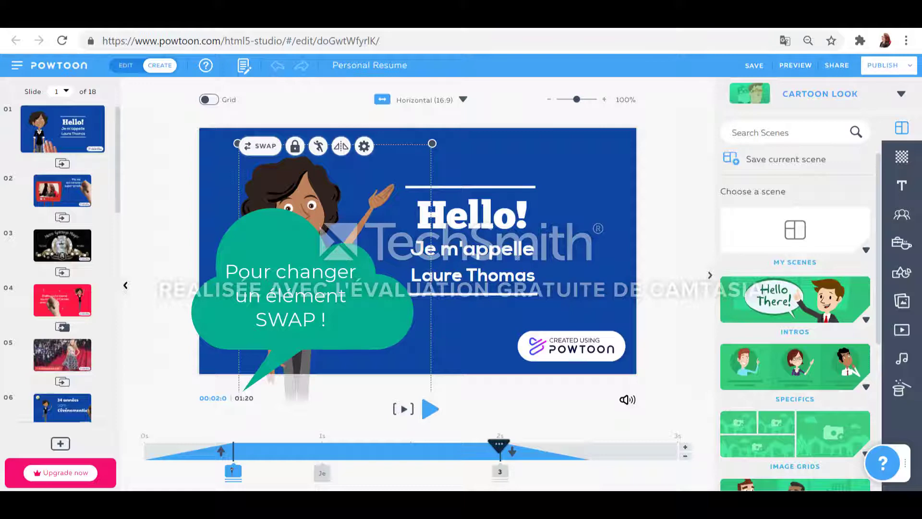
{"action": "left_click", "coordinate": [265, 147]}
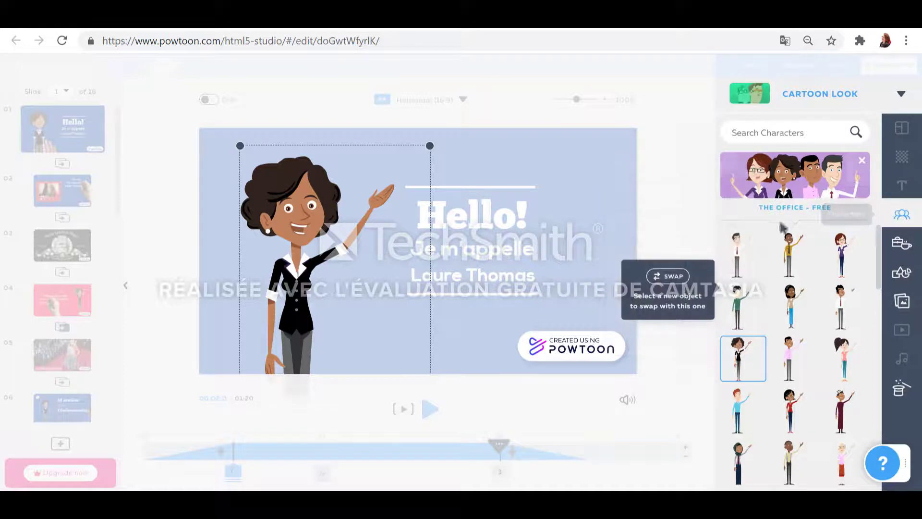
{"action": "mouse_move", "coordinate": [789, 264]}
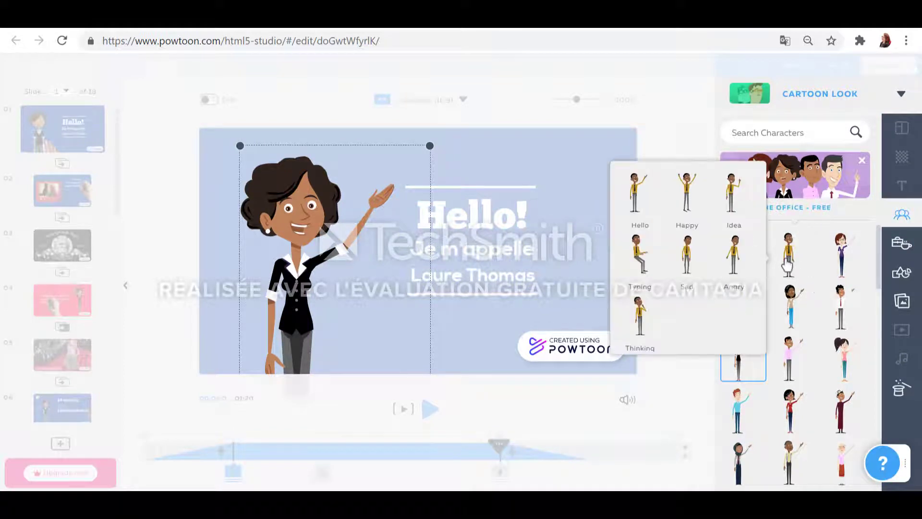
{"action": "left_click", "coordinate": [788, 263]}
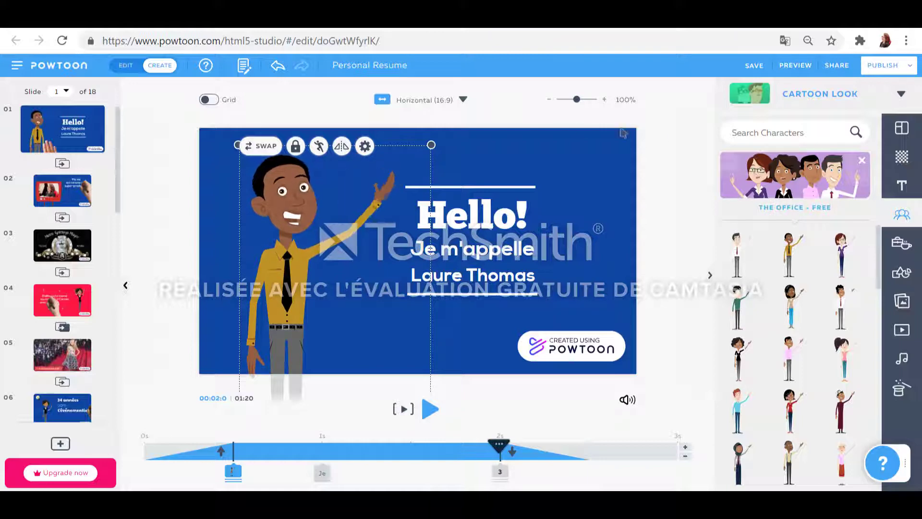
Try the Slide enter effects on the man character, settle on Slide Right and deselect the character
{"action": "left_click", "coordinate": [365, 147]}
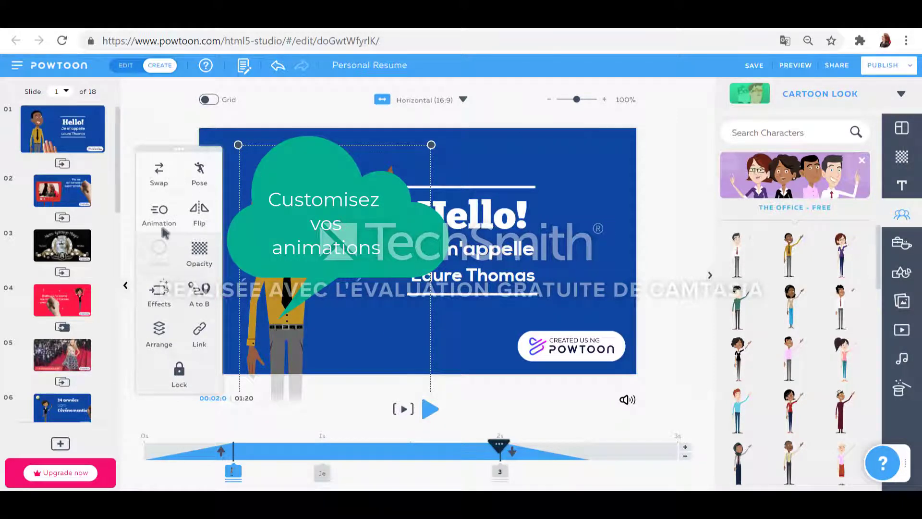
{"action": "left_click", "coordinate": [159, 298]}
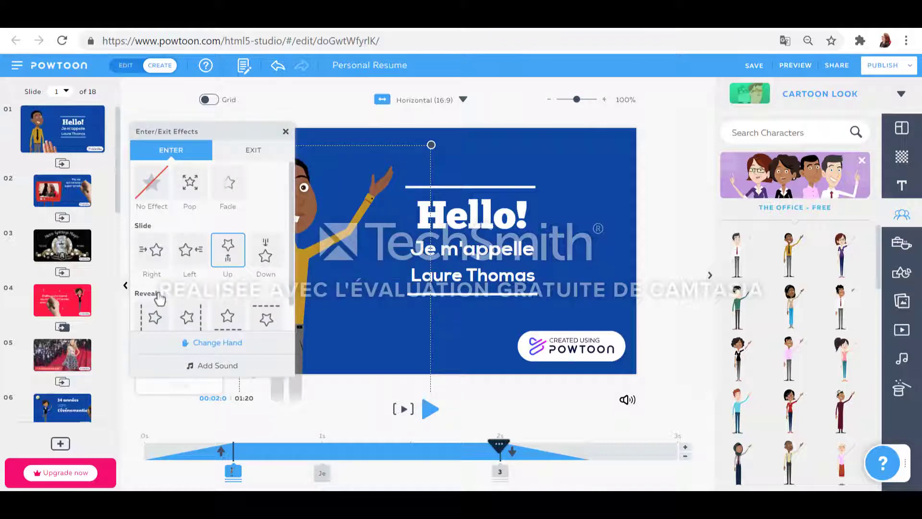
{"action": "left_click", "coordinate": [159, 252]}
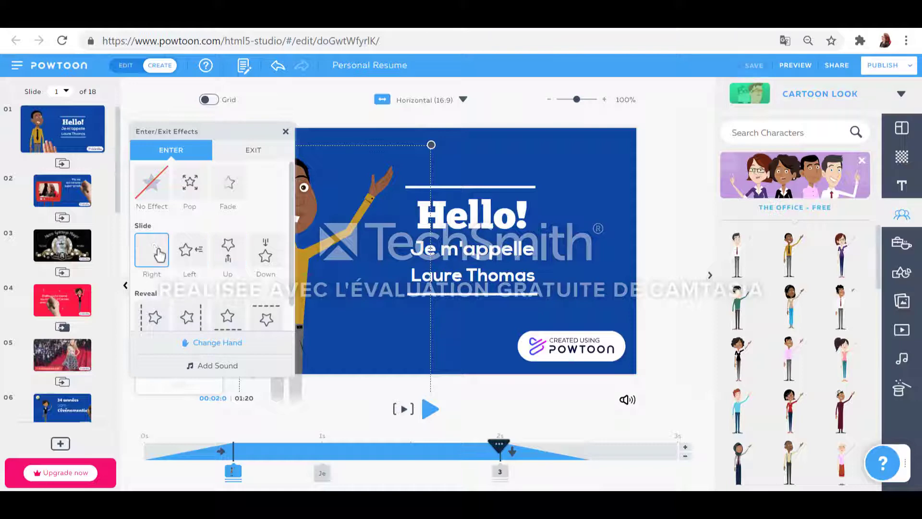
{"action": "left_click", "coordinate": [194, 252]}
{"action": "left_click", "coordinate": [227, 250]}
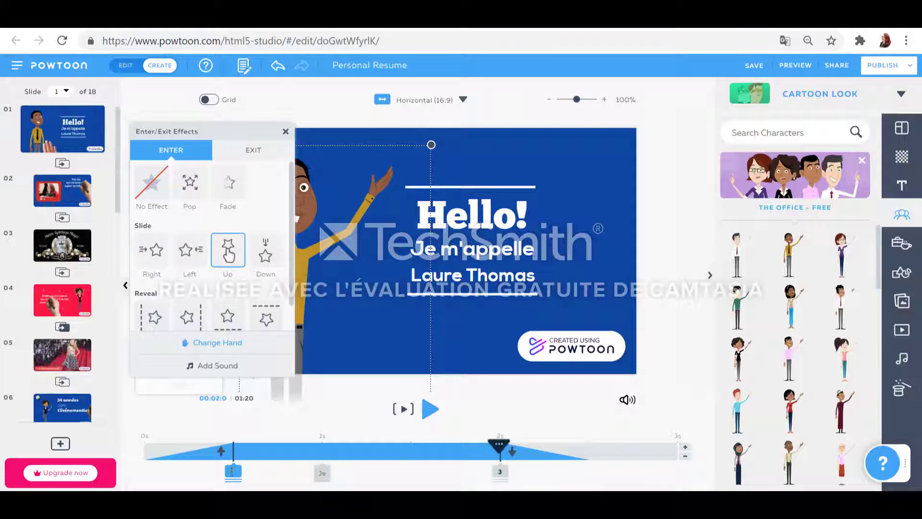
{"action": "left_click", "coordinate": [268, 255]}
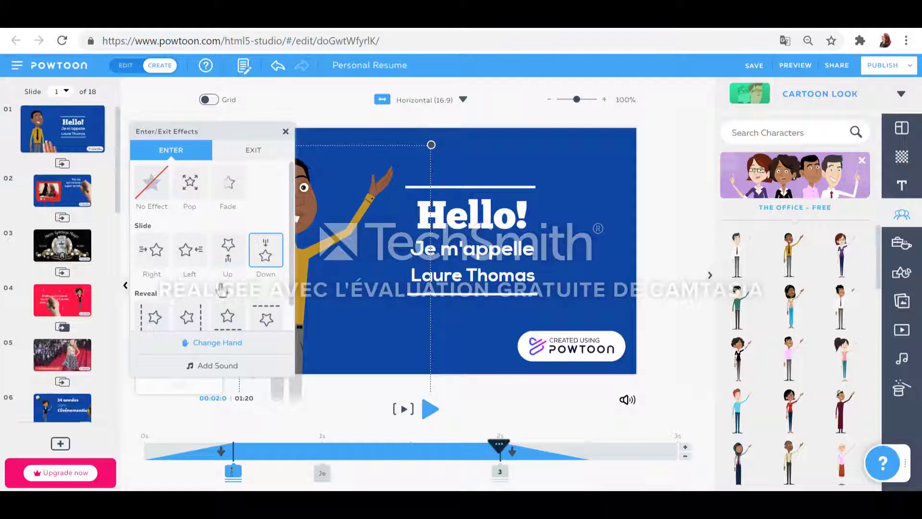
{"action": "scroll", "coordinate": [209, 292], "scroll_direction": "down", "scroll_amount": 1}
{"action": "scroll", "coordinate": [207, 292], "scroll_direction": "up", "scroll_amount": 1}
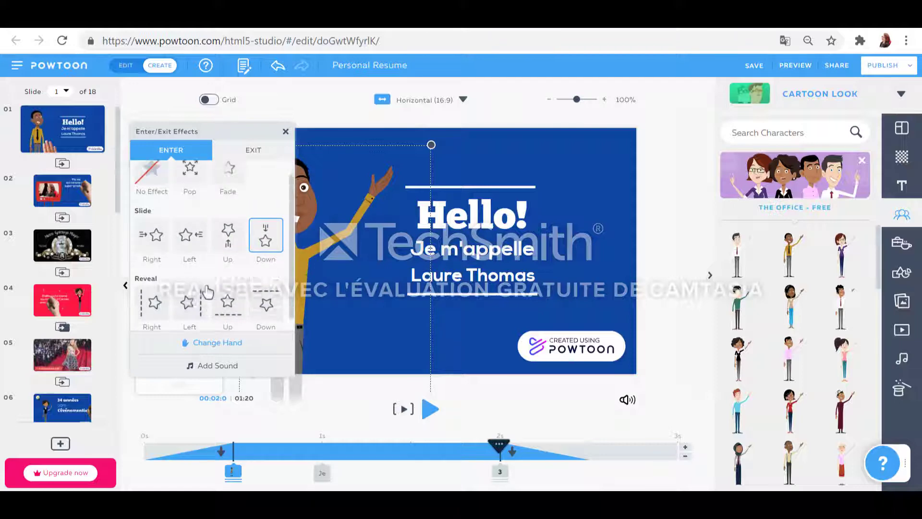
{"action": "left_click", "coordinate": [152, 250]}
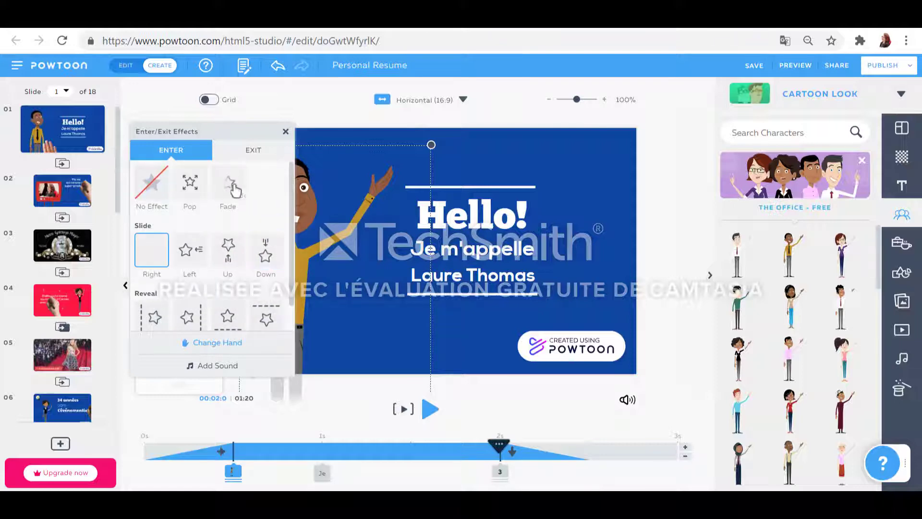
{"action": "left_click", "coordinate": [285, 133]}
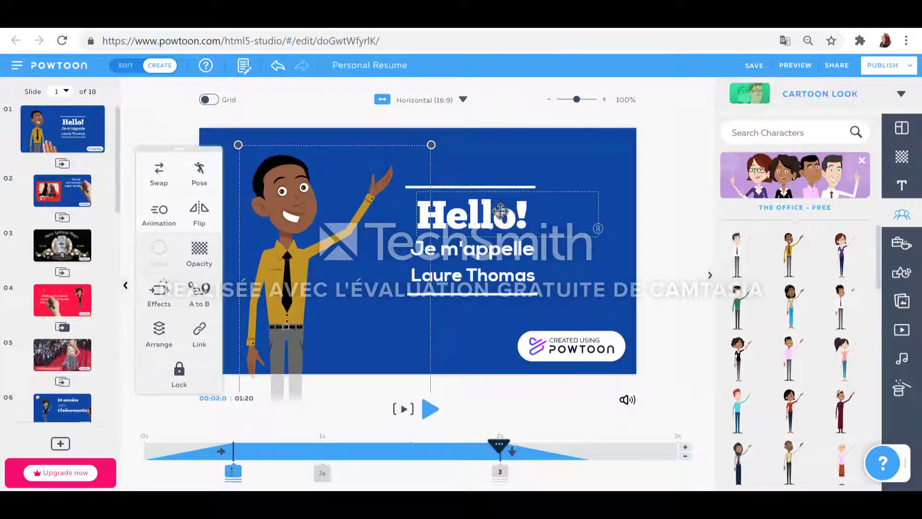
{"action": "left_click", "coordinate": [581, 167]}
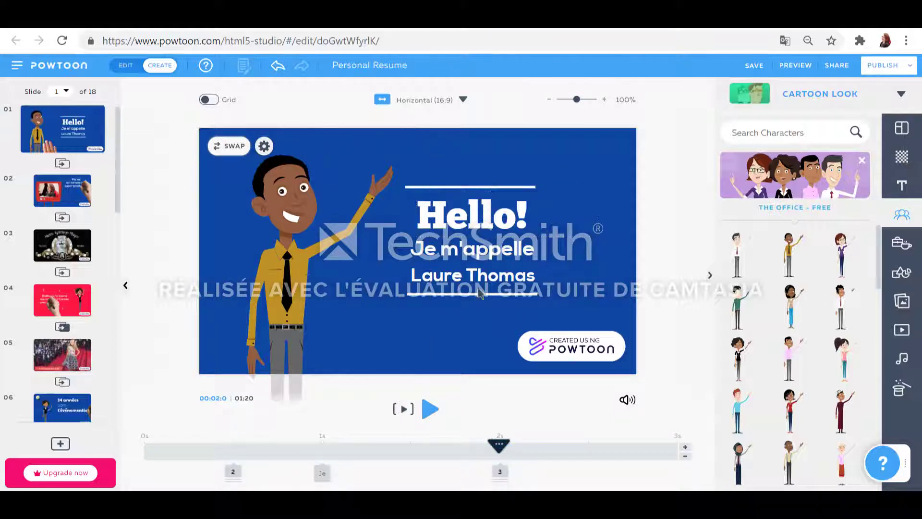
Check the "Je m'appelle" text's settings and change slide 1's background color to green #087A1B
{"action": "left_click", "coordinate": [468, 249]}
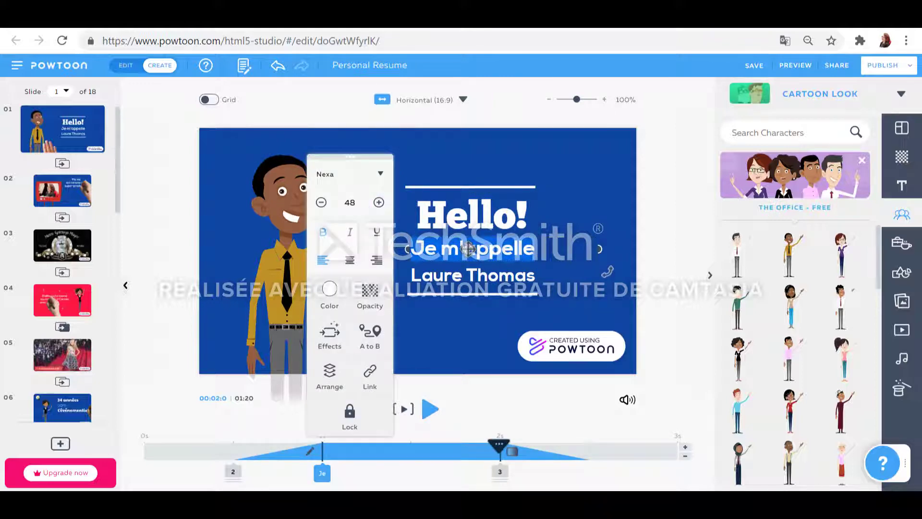
{"action": "left_click", "coordinate": [579, 169]}
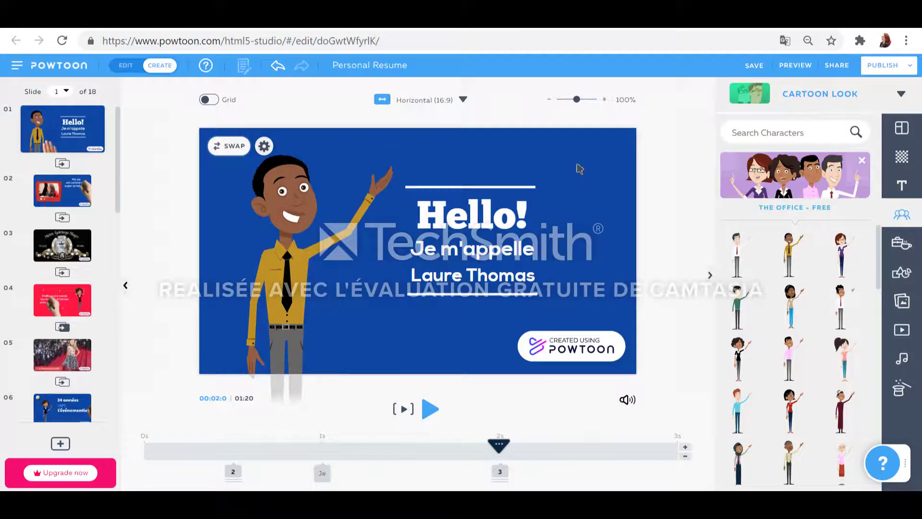
{"action": "left_click", "coordinate": [265, 145]}
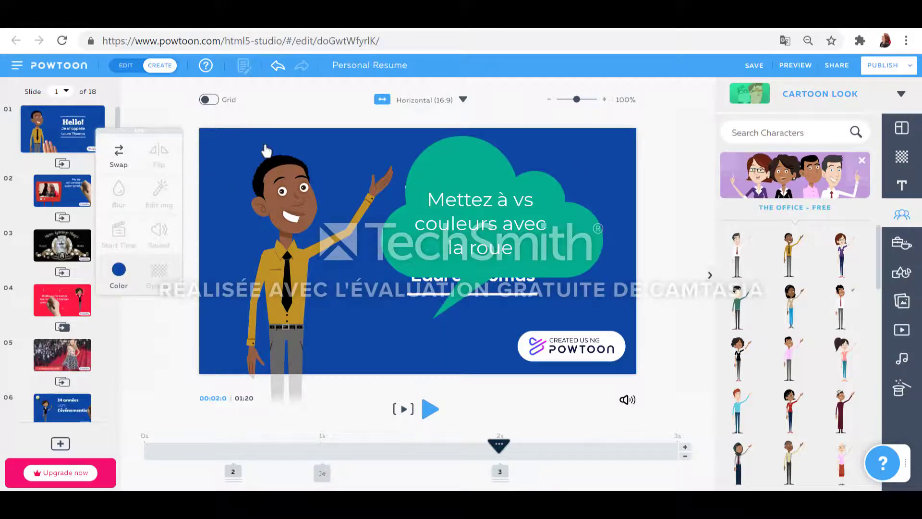
{"action": "left_click", "coordinate": [119, 278]}
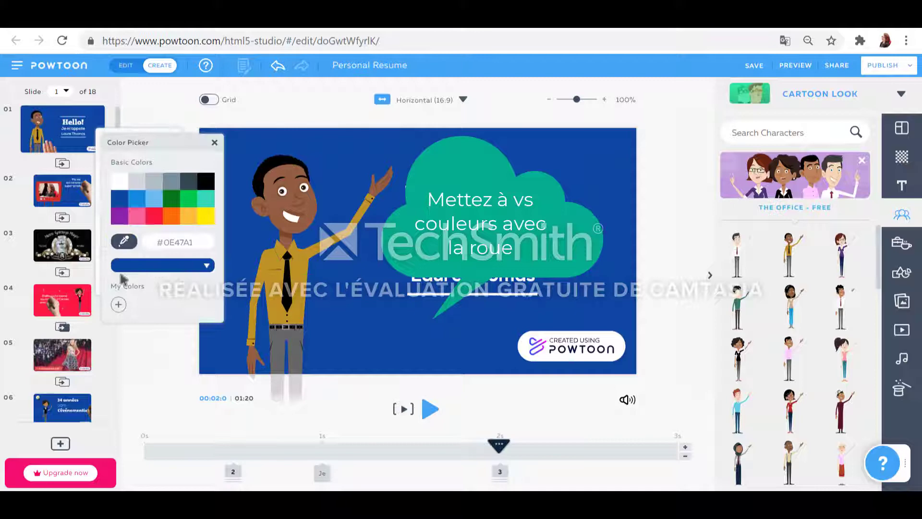
{"action": "left_click", "coordinate": [170, 203]}
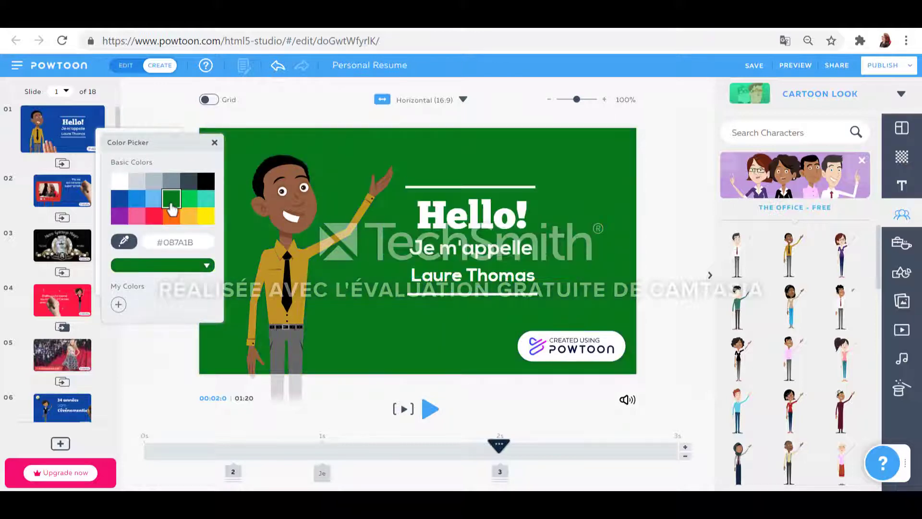
{"action": "left_click", "coordinate": [214, 143]}
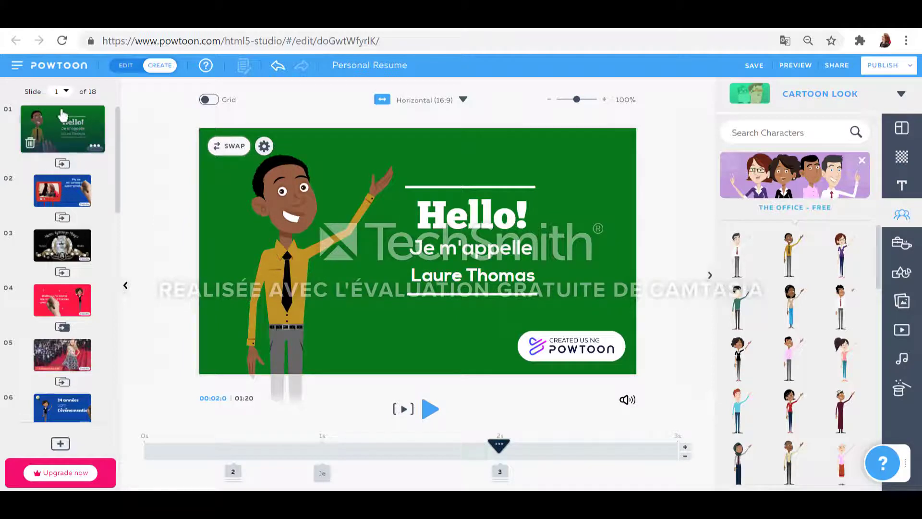
Apply the Fan Up transition between slides 1 and 2
{"action": "left_click", "coordinate": [63, 164]}
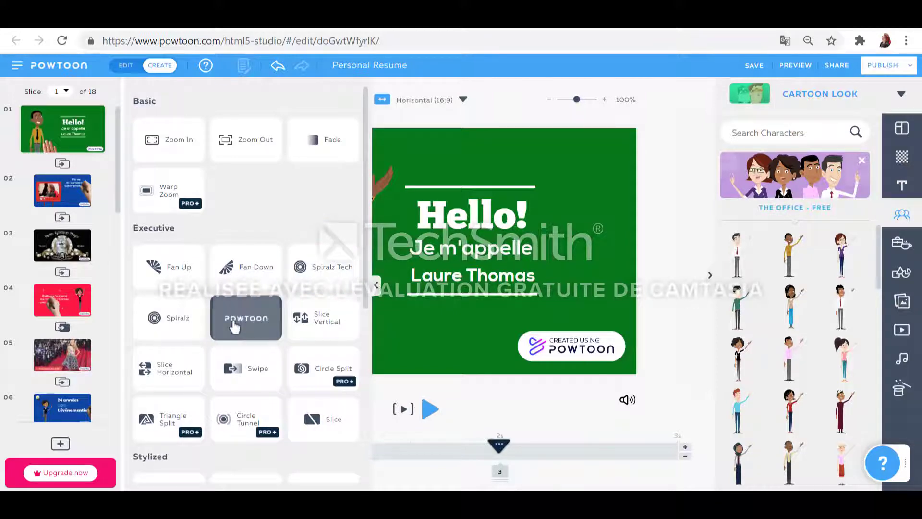
{"action": "left_click", "coordinate": [165, 268]}
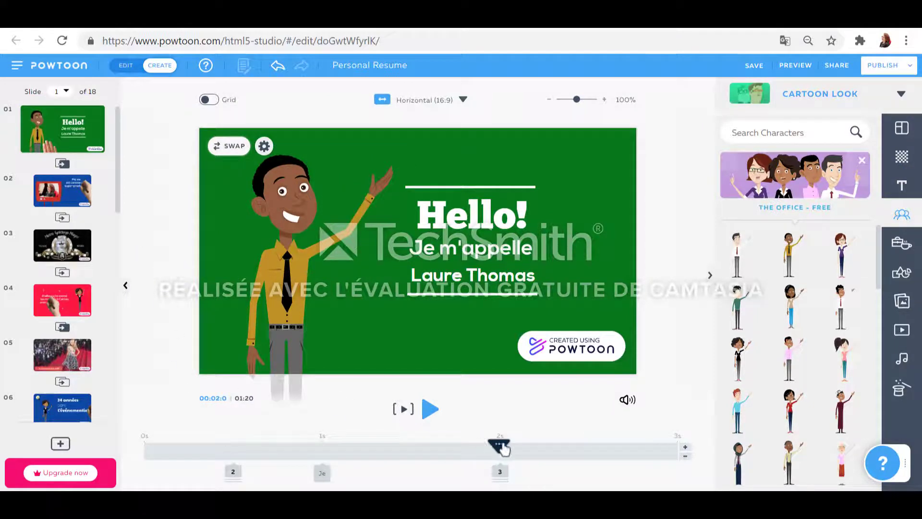
Rewind slide 1 to 0 s, try moving the three-item text group's entry to 1.5 s, and return it to 2 s
{"action": "left_click_drag", "start_coordinate": [502, 447], "coordinate": [145, 449]}
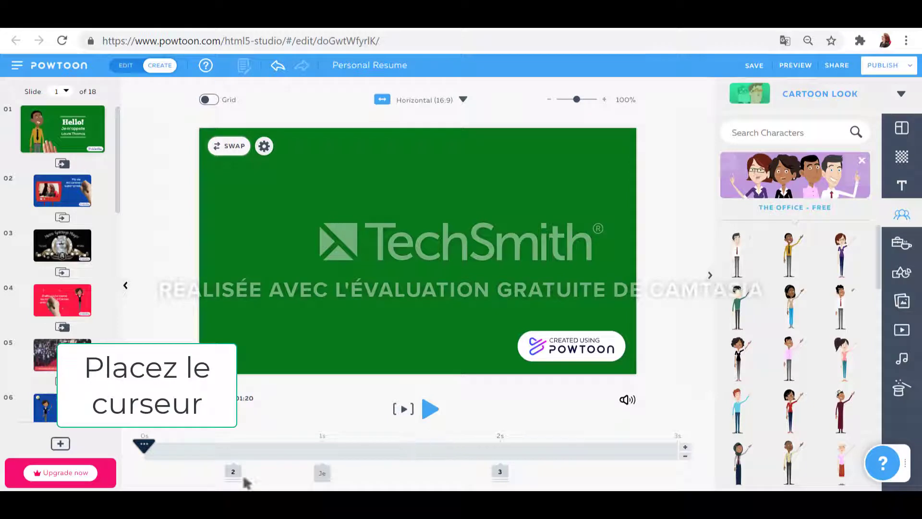
{"action": "mouse_move", "coordinate": [233, 481]}
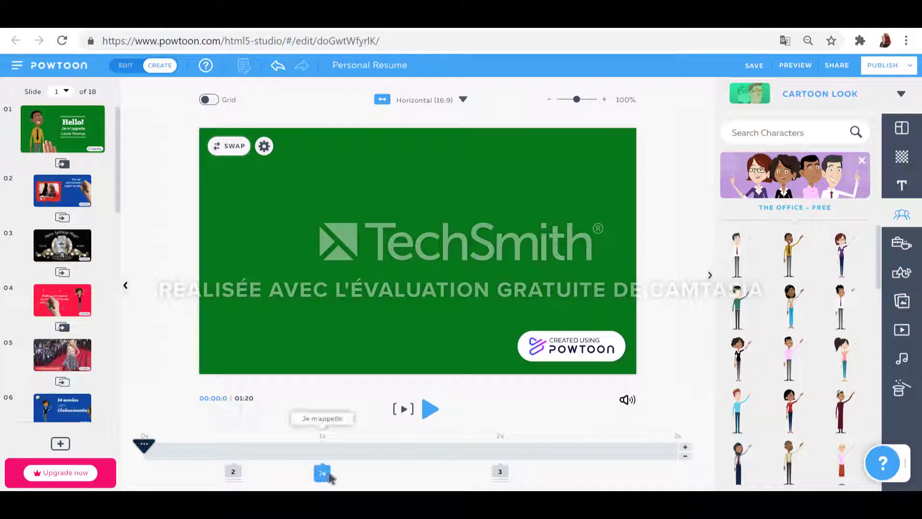
{"action": "left_click", "coordinate": [499, 473]}
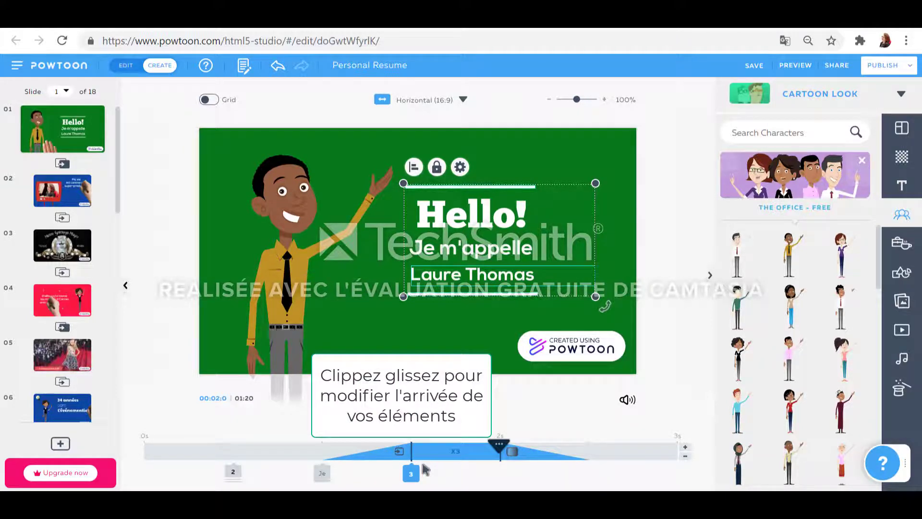
{"action": "left_click_drag", "start_coordinate": [412, 473], "coordinate": [499, 472]}
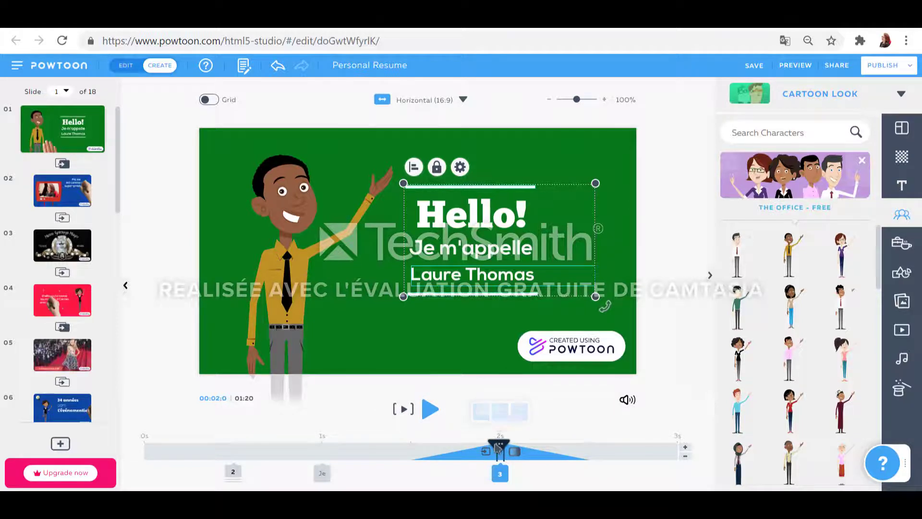
Rewind slide 1 to 0 s, check its sound control and play the slide
{"action": "left_click_drag", "start_coordinate": [499, 447], "coordinate": [144, 447]}
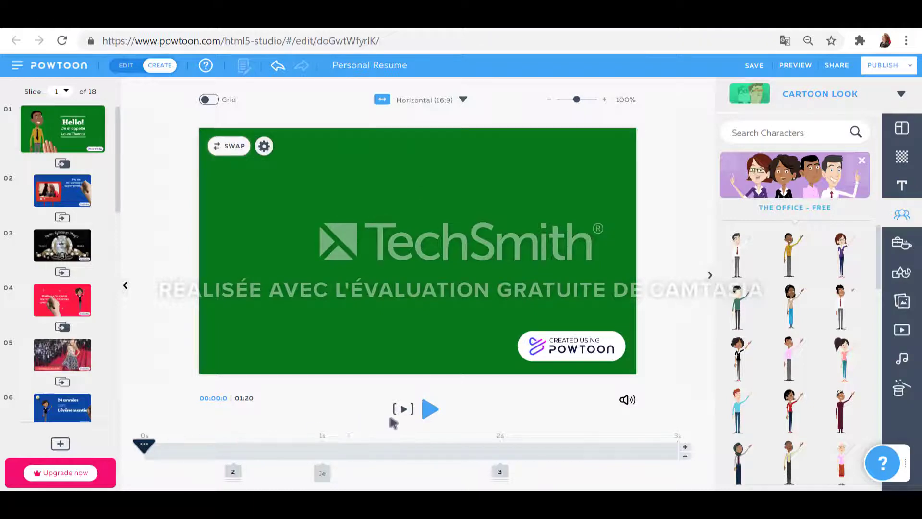
{"action": "left_click", "coordinate": [627, 401]}
{"action": "left_click", "coordinate": [644, 419]}
{"action": "right_click", "coordinate": [403, 414]}
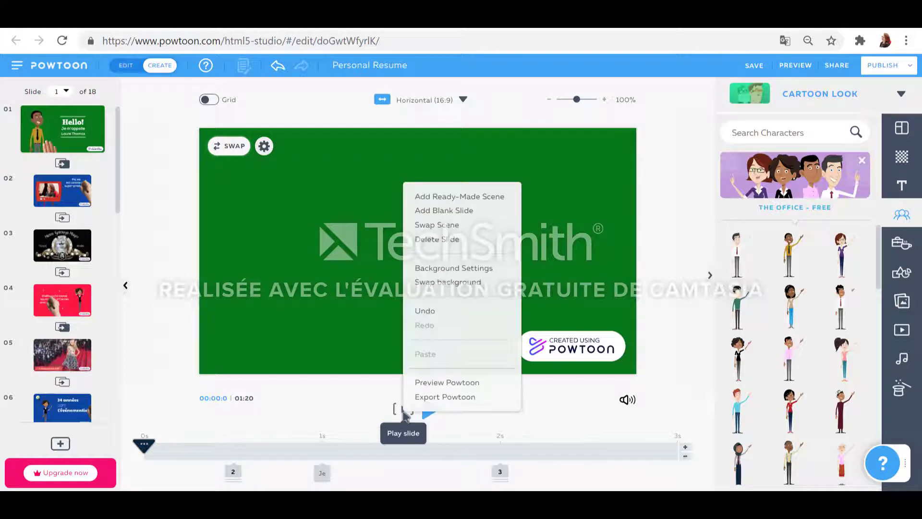
{"action": "left_click", "coordinate": [404, 415]}
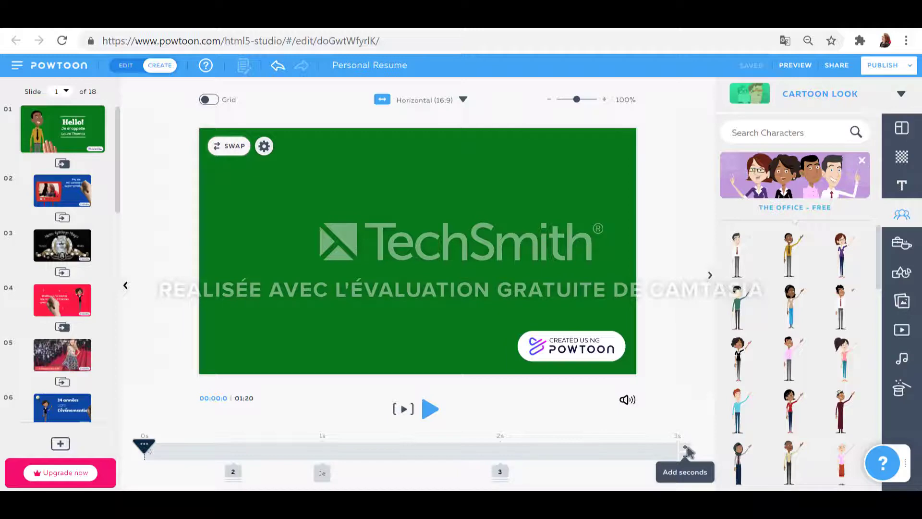
Lengthen slide 1 by one second and remove the added second again
{"action": "left_click", "coordinate": [686, 449]}
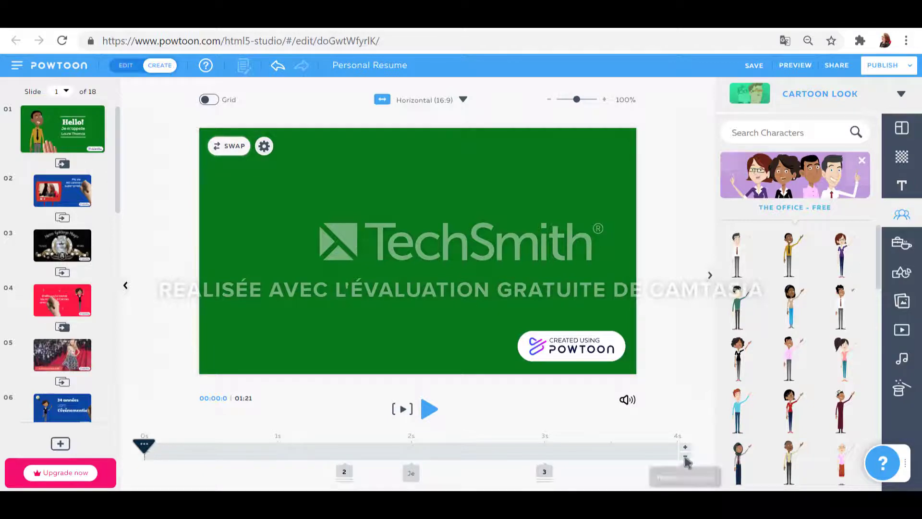
{"action": "left_click", "coordinate": [686, 457]}
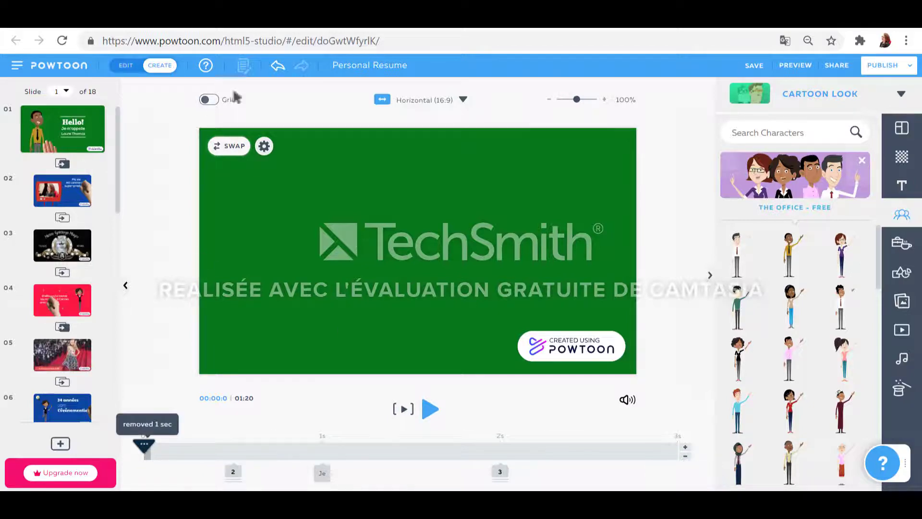
Undo the edits to slide 1 back to the original woman character, blue background and transition
{"action": "left_click", "coordinate": [280, 66]}
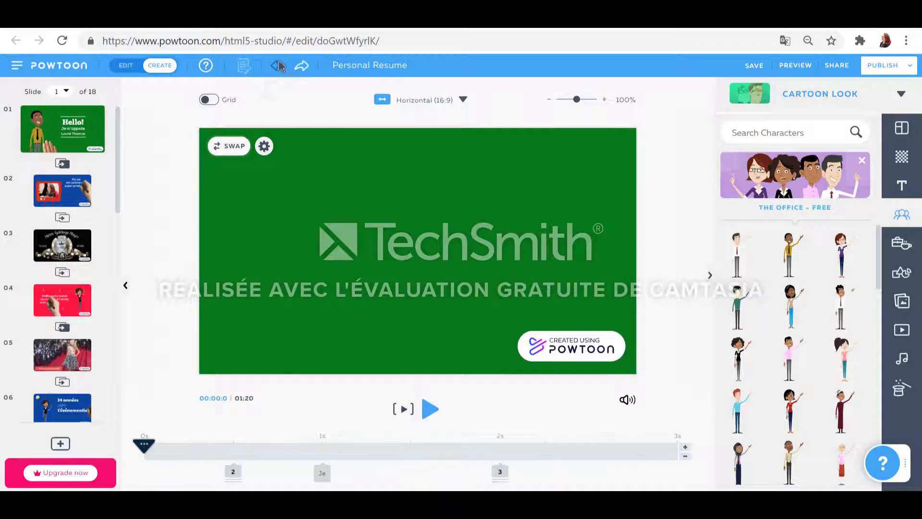
{"action": "left_click", "coordinate": [280, 66]}
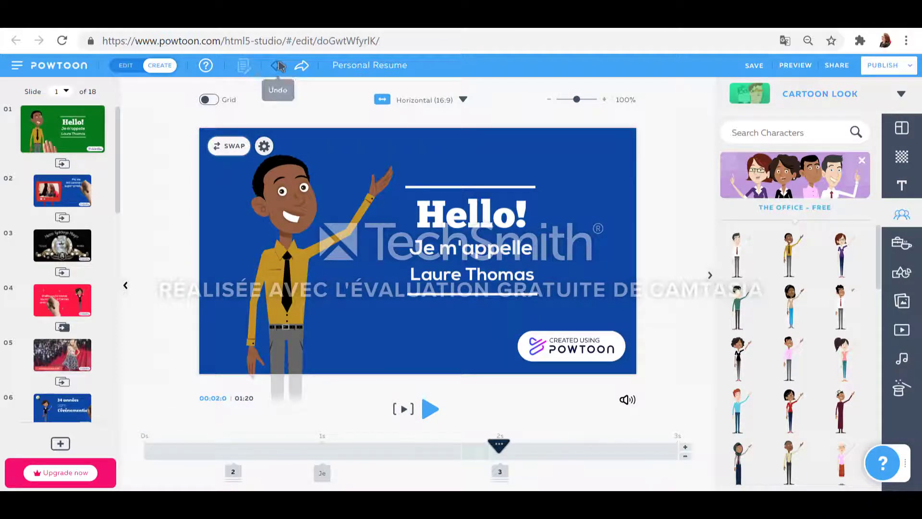
{"action": "left_click", "coordinate": [280, 66]}
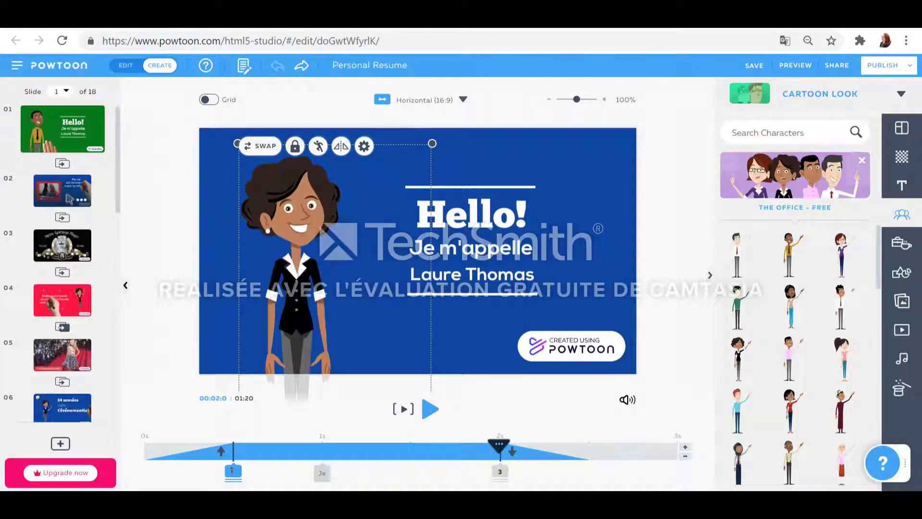
On slide 2, try adding the Storyblocks image "Deep space background with nebulae" and undo the insertion
{"action": "left_click", "coordinate": [63, 192]}
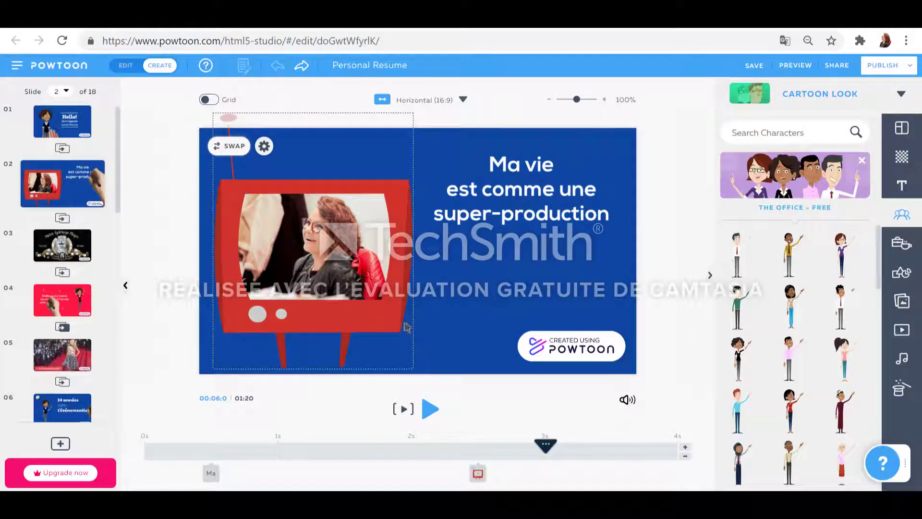
{"action": "left_click", "coordinate": [903, 303]}
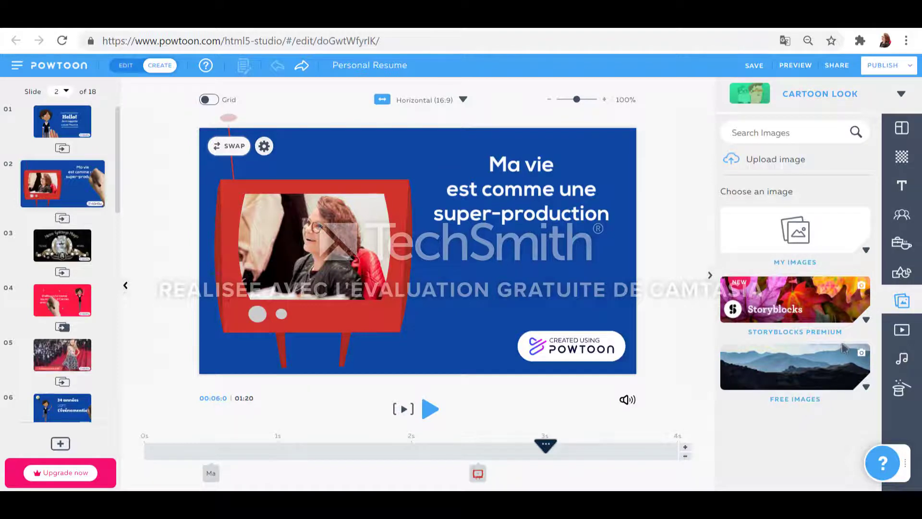
{"action": "left_click", "coordinate": [815, 338]}
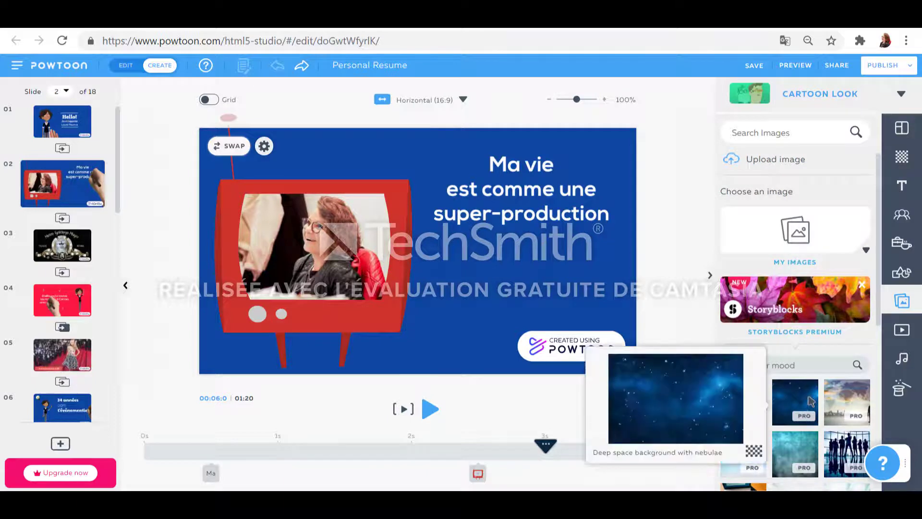
{"action": "left_click", "coordinate": [811, 401]}
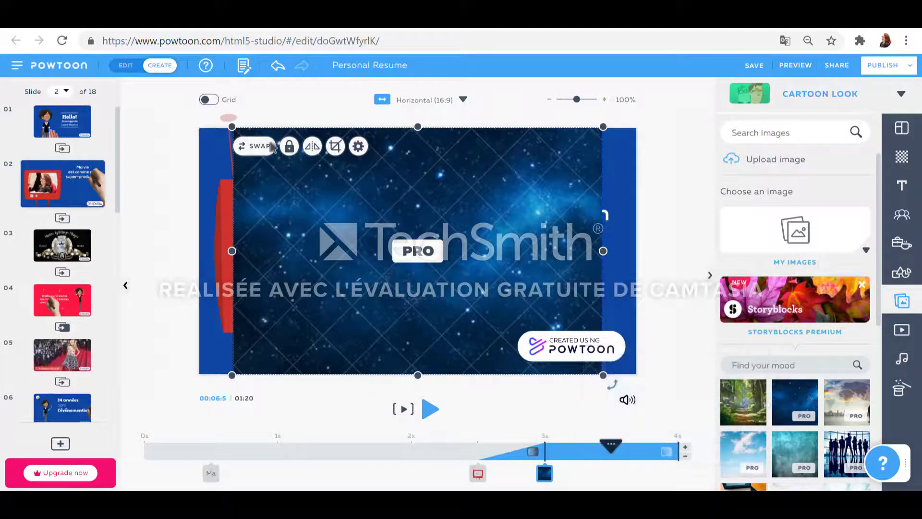
{"action": "left_click", "coordinate": [278, 67]}
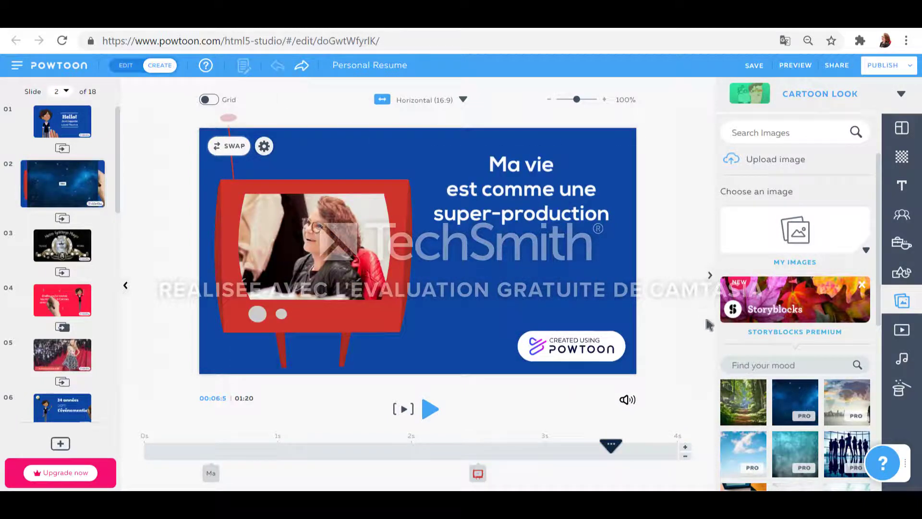
Browse the uploaded images, compare the TV's photo with its library preview and deselect the TV
{"action": "left_click", "coordinate": [781, 265]}
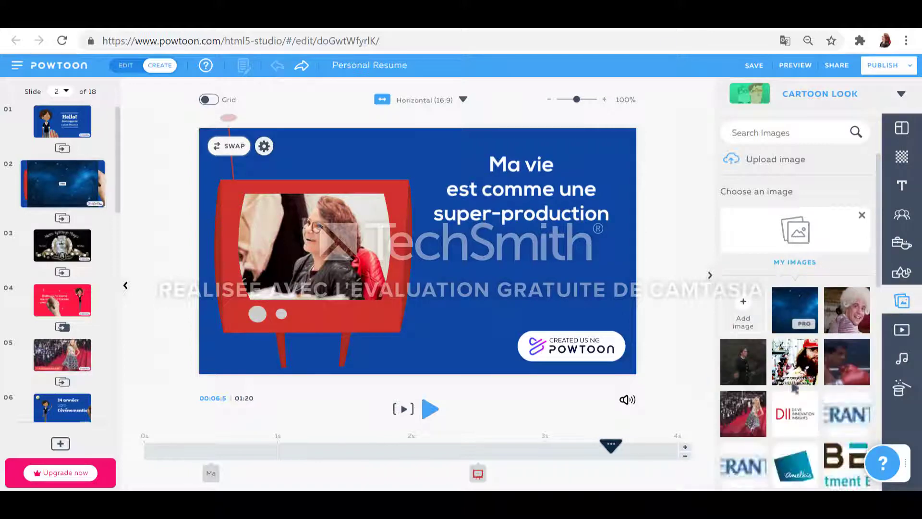
{"action": "scroll", "coordinate": [795, 388], "scroll_direction": "down", "scroll_amount": 10}
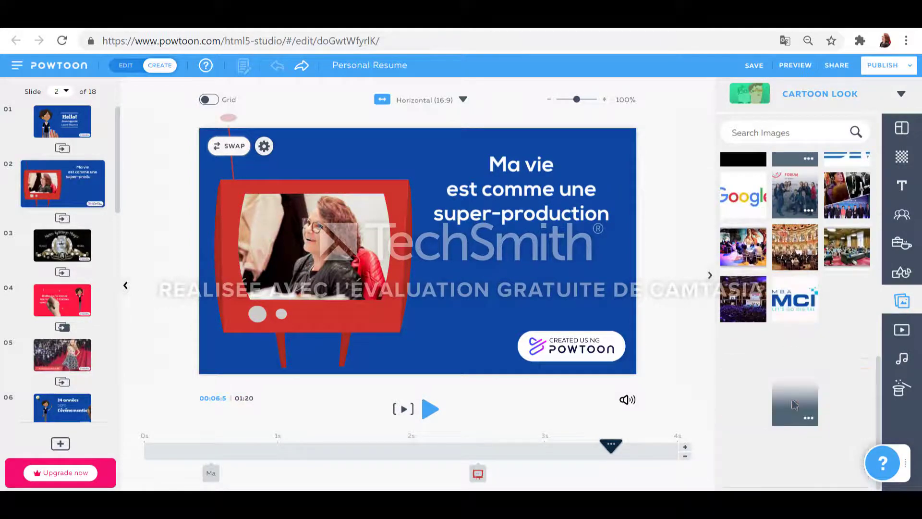
{"action": "mouse_move", "coordinate": [795, 405]}
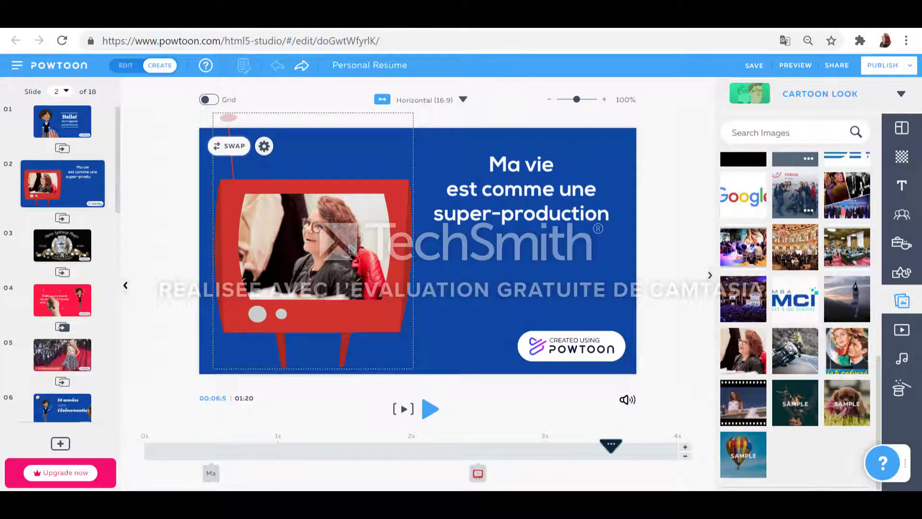
{"action": "left_click", "coordinate": [351, 248]}
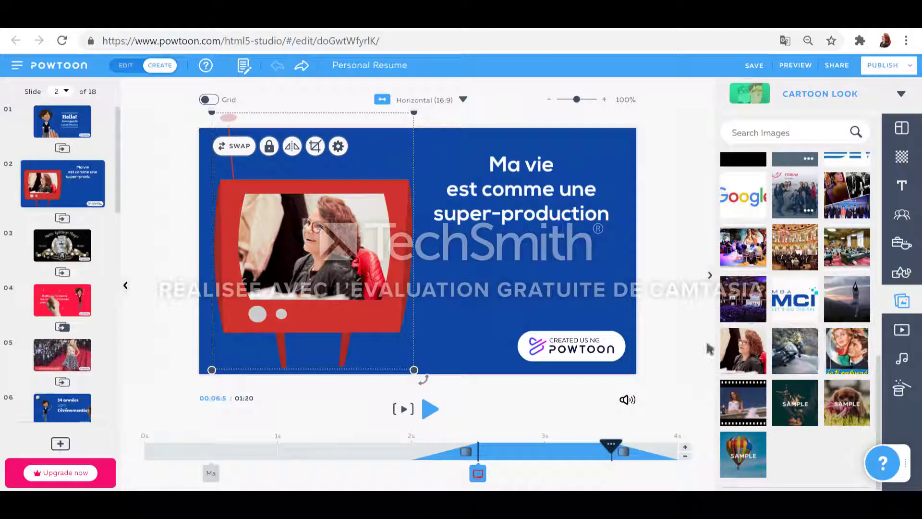
{"action": "mouse_move", "coordinate": [744, 344]}
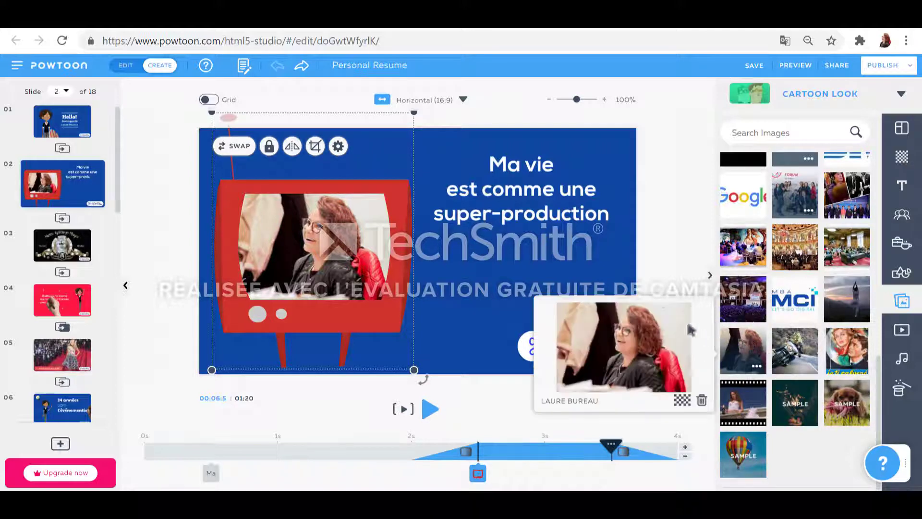
{"action": "left_click", "coordinate": [662, 258]}
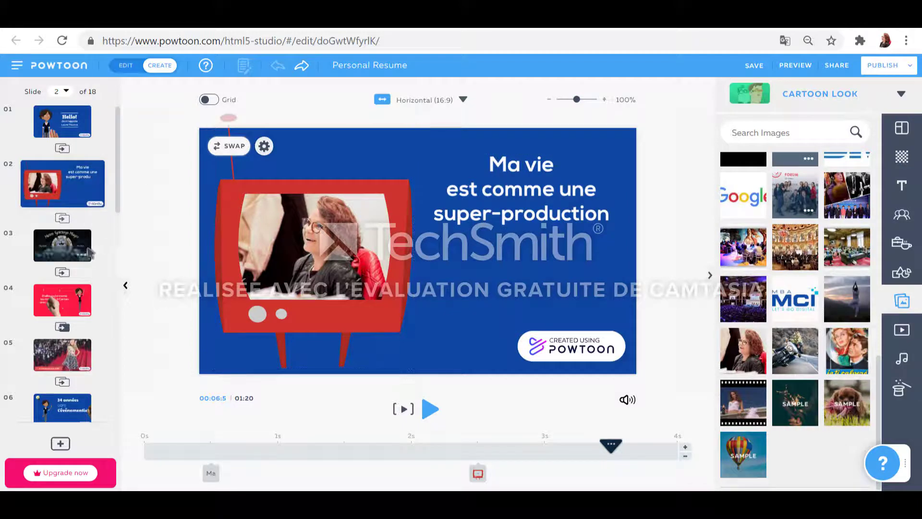
Open slide 3, rewind it to 0 s and play its video
{"action": "left_click", "coordinate": [65, 243]}
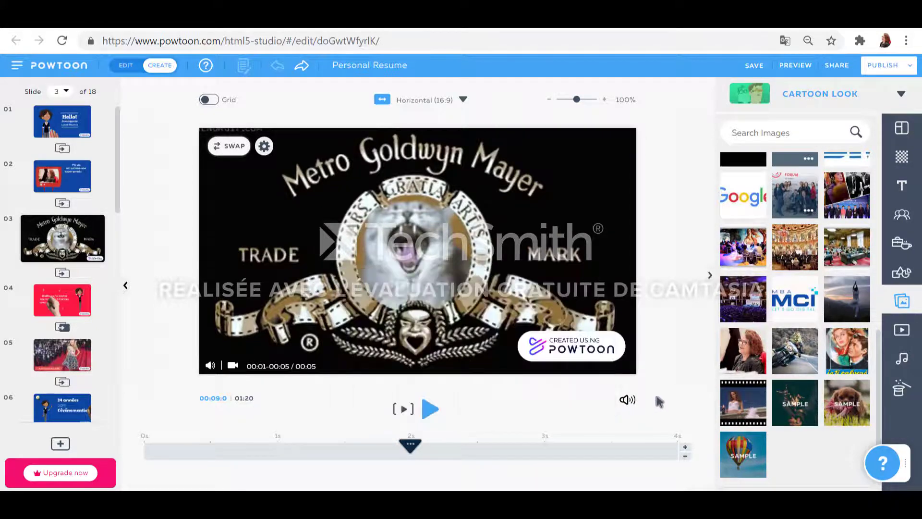
{"action": "left_click_drag", "start_coordinate": [412, 451], "coordinate": [118, 438]}
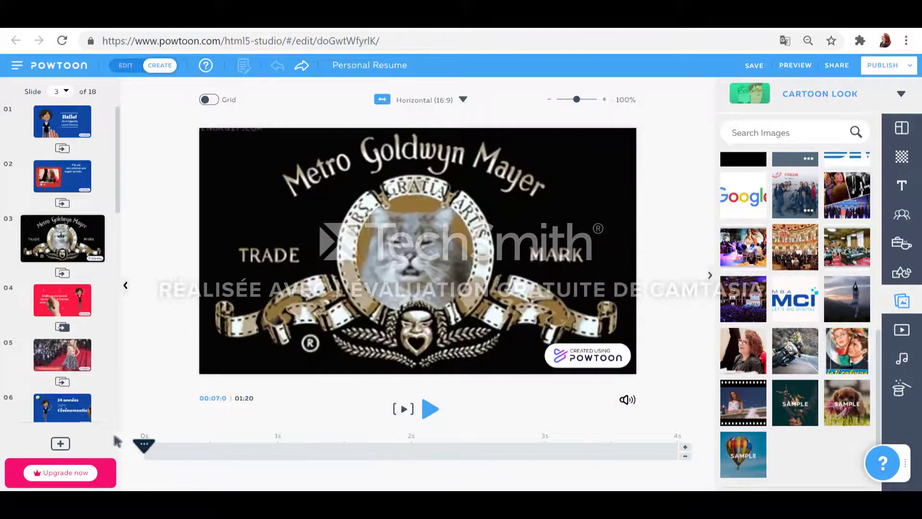
{"action": "left_click", "coordinate": [407, 410]}
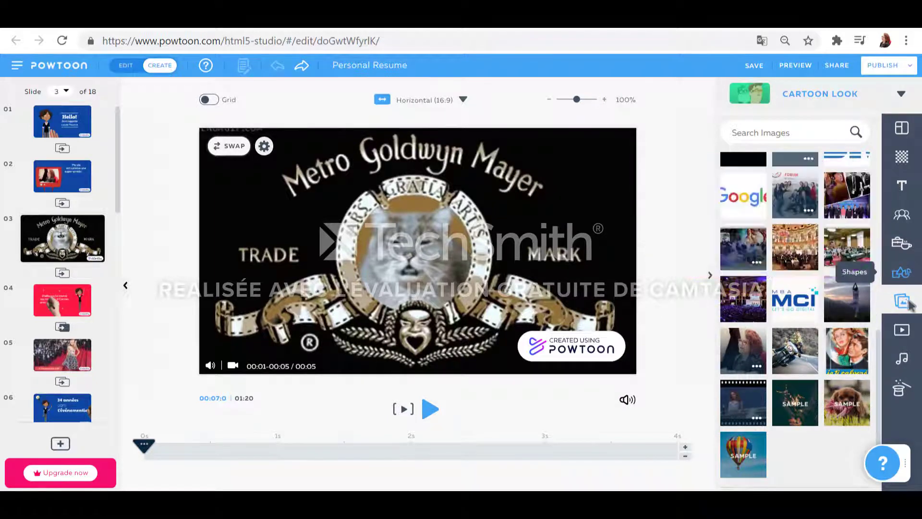
Browse My Videos and try replacing slide 3's video with the blue glasses PRO clip
{"action": "left_click", "coordinate": [909, 331]}
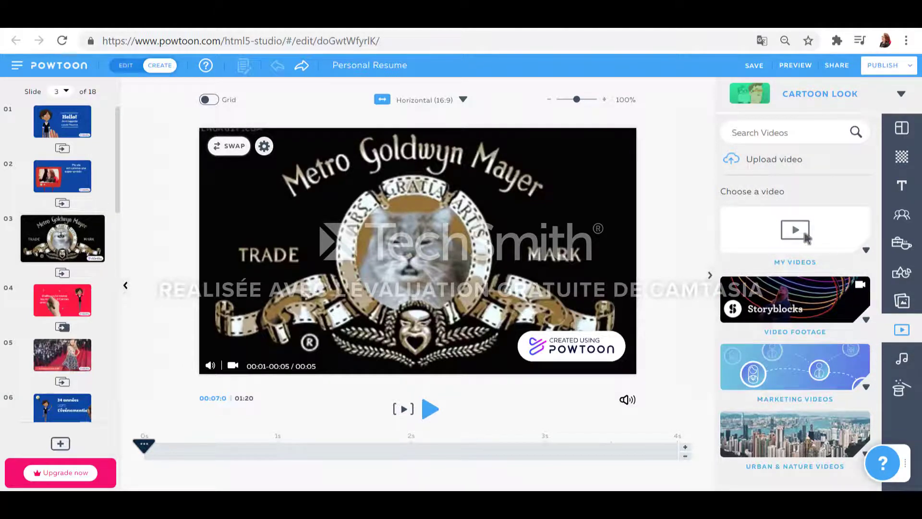
{"action": "left_click", "coordinate": [800, 263]}
{"action": "scroll", "coordinate": [812, 394], "scroll_direction": "down", "scroll_amount": 3}
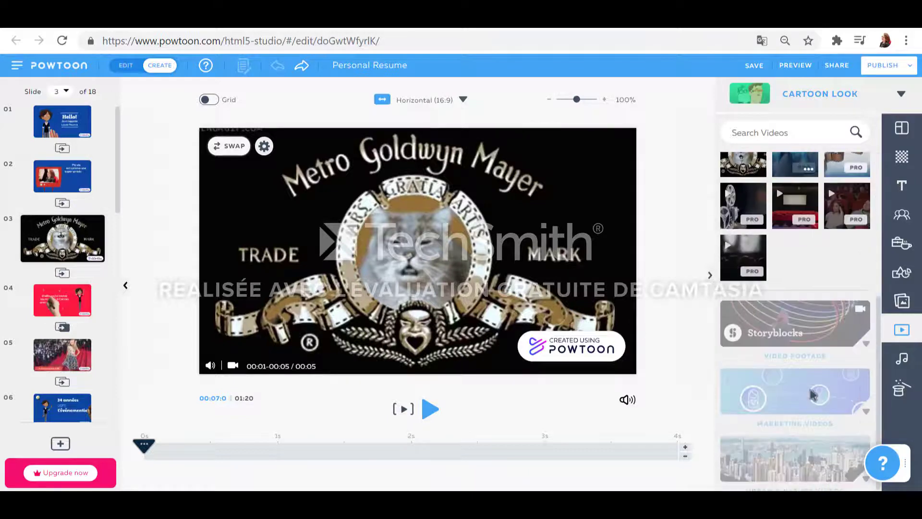
{"action": "scroll", "coordinate": [845, 240], "scroll_direction": "up", "scroll_amount": 3}
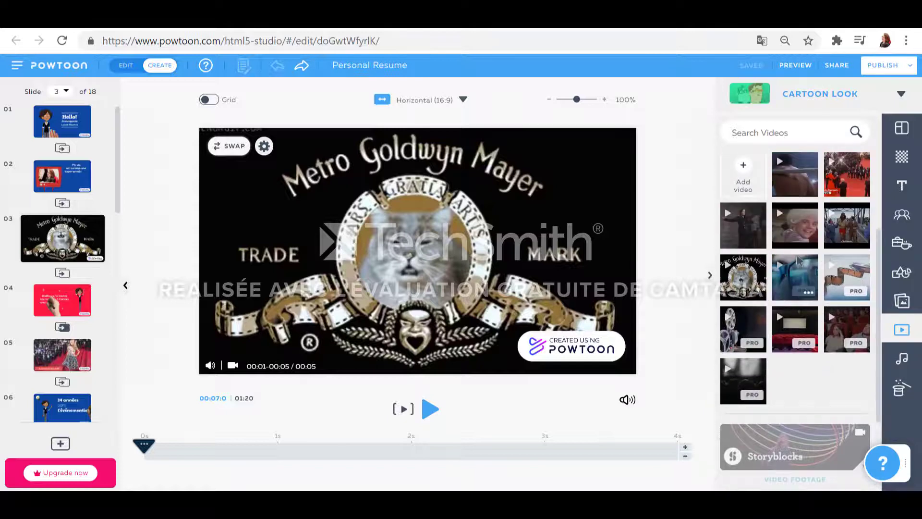
{"action": "left_click", "coordinate": [798, 262]}
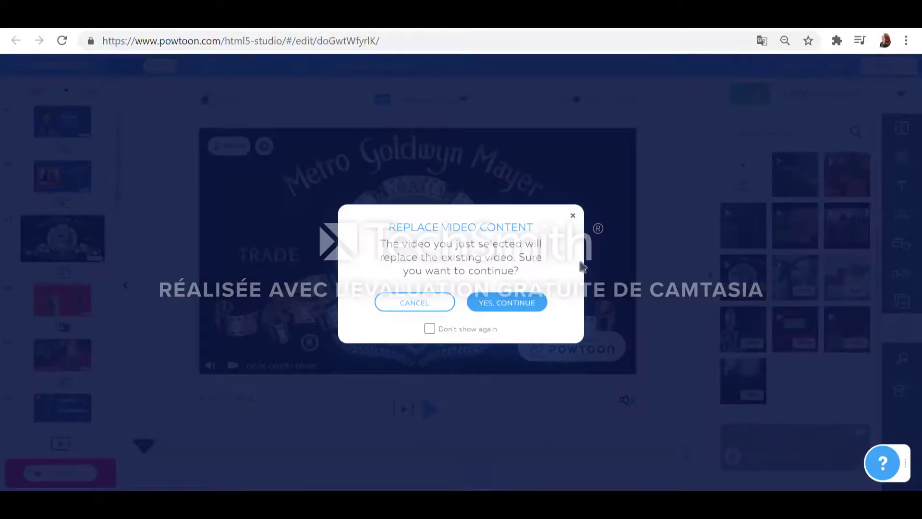
{"action": "left_click", "coordinate": [503, 304]}
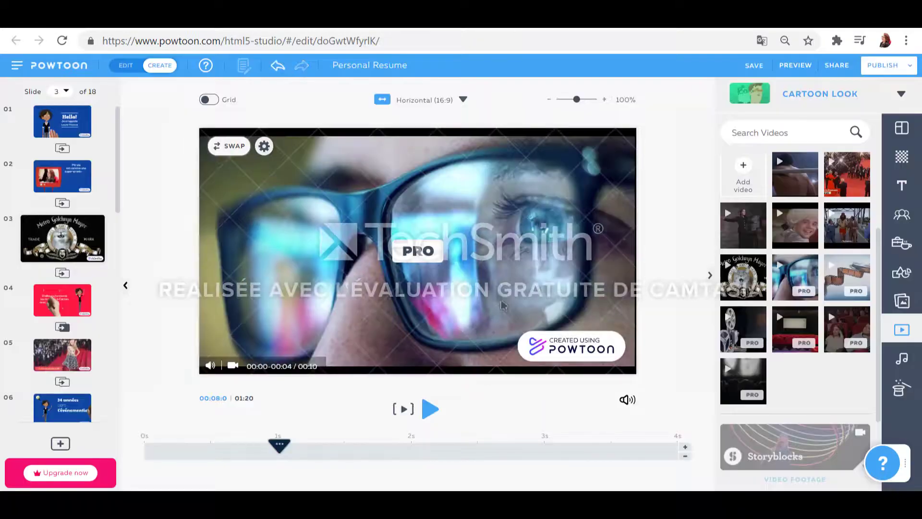
Play slide 3 from 0 s with the glasses clip and undo the video replacement
{"action": "left_click_drag", "start_coordinate": [281, 444], "coordinate": [139, 442]}
{"action": "left_click", "coordinate": [404, 410]}
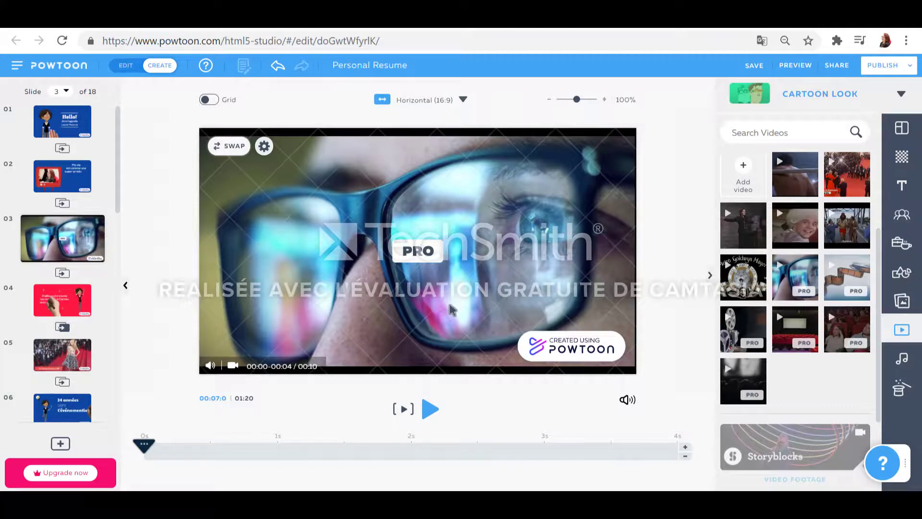
{"action": "left_click", "coordinate": [278, 70]}
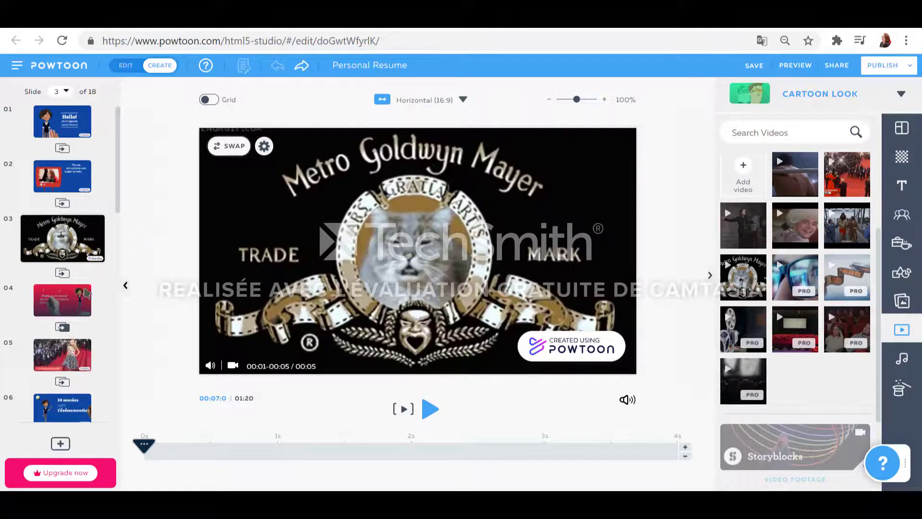
Go past slide 4 to slide 5, check the Mission Impossible track's sound settings and play the slide
{"action": "left_click", "coordinate": [54, 315]}
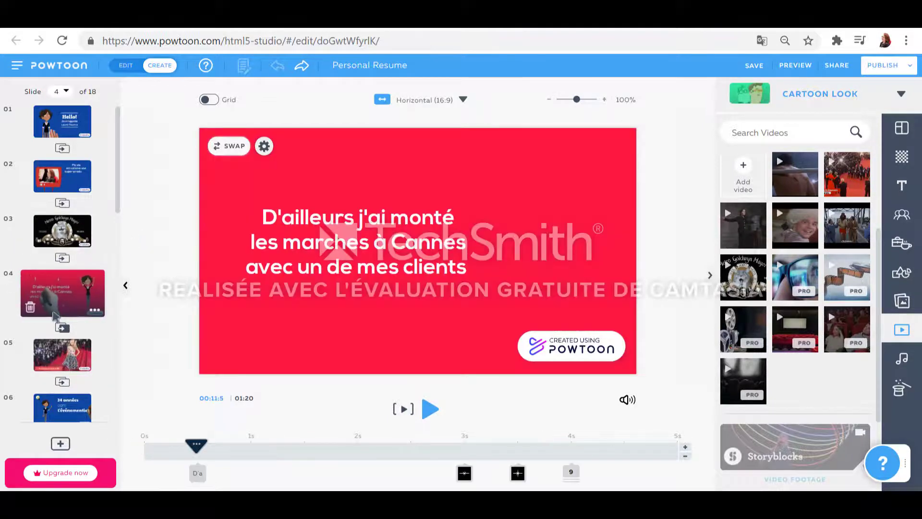
{"action": "left_click", "coordinate": [55, 354]}
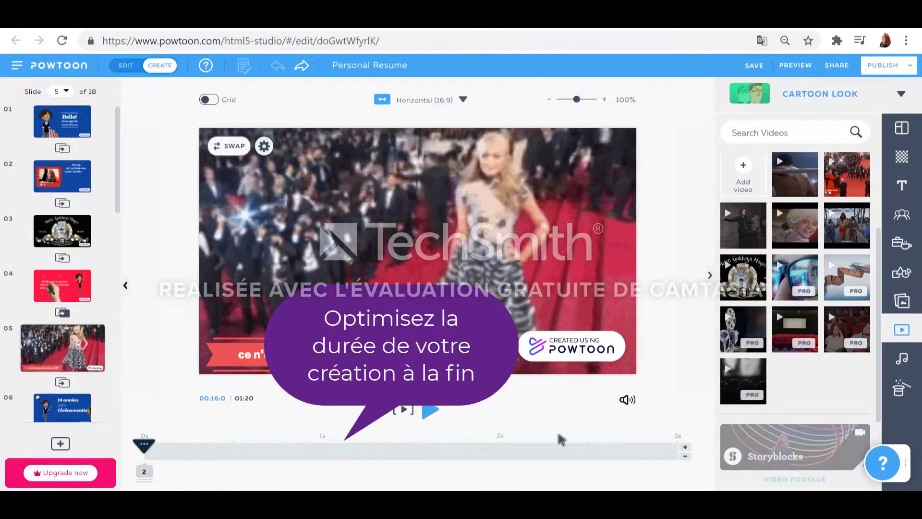
{"action": "left_click", "coordinate": [902, 356]}
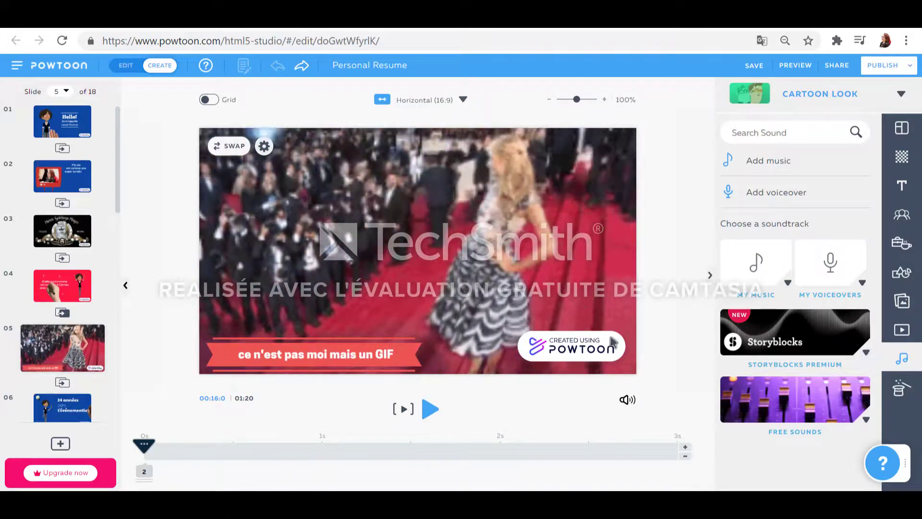
{"action": "left_click", "coordinate": [627, 400]}
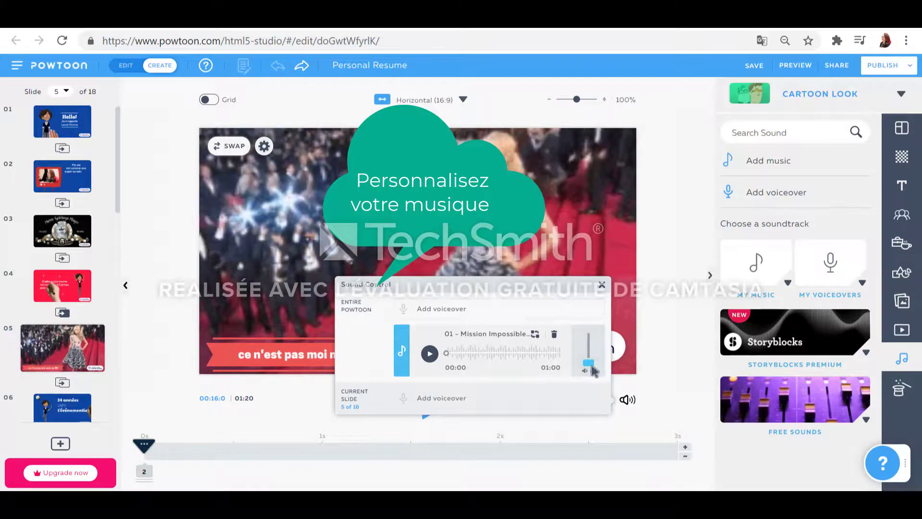
{"action": "left_click", "coordinate": [674, 321]}
{"action": "left_click", "coordinate": [406, 412]}
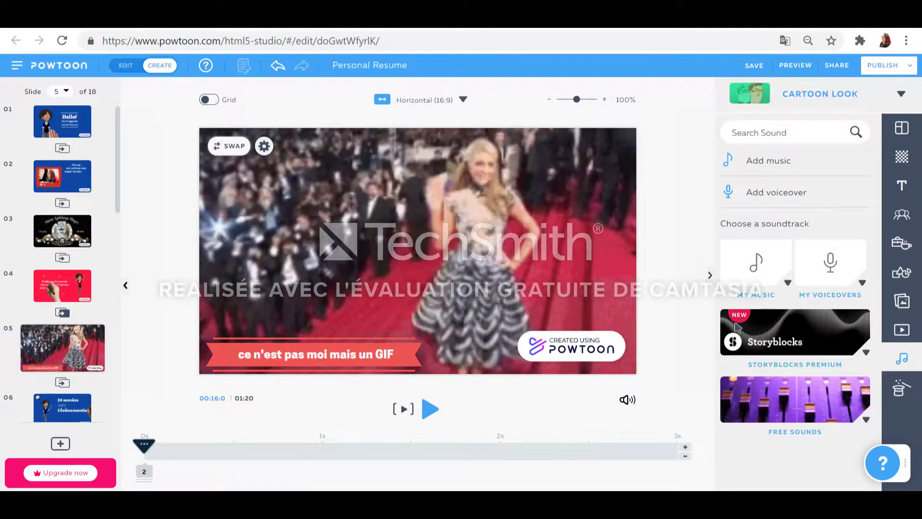
Check the sources offered for adding custom music and close the dialog
{"action": "left_click", "coordinate": [794, 161]}
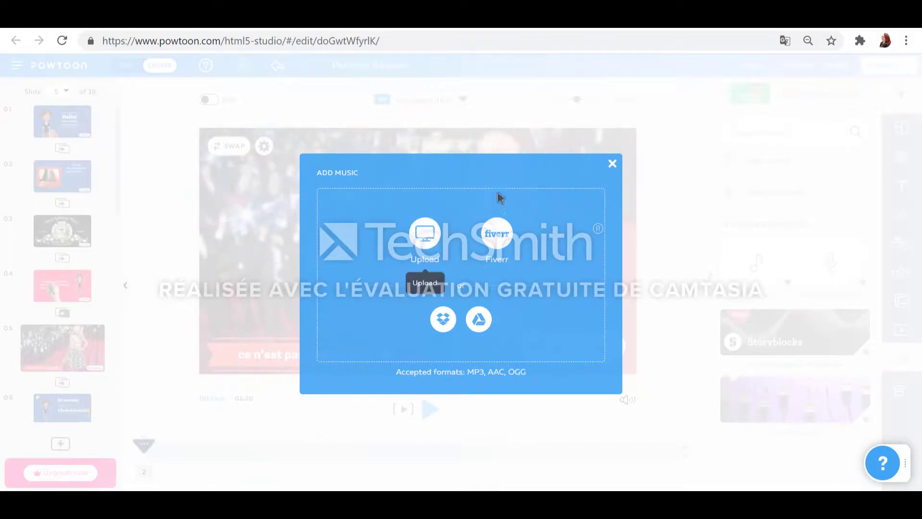
{"action": "left_click", "coordinate": [613, 165]}
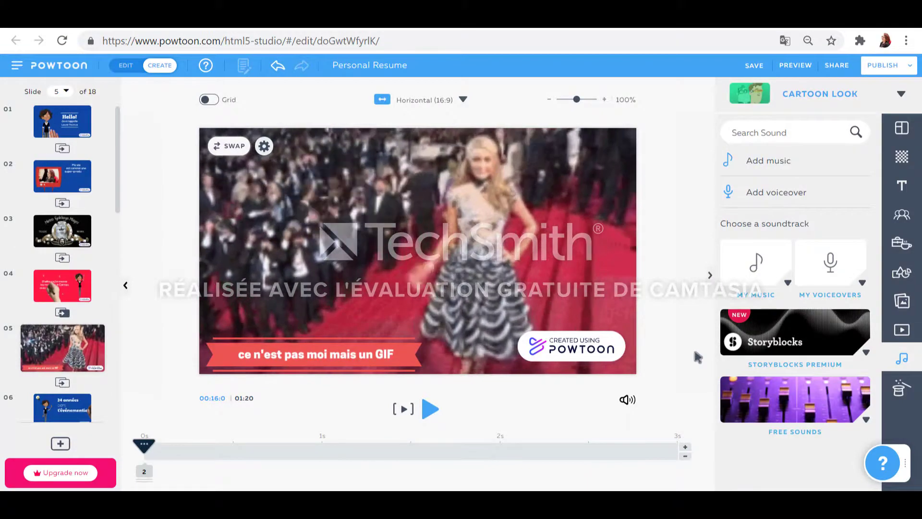